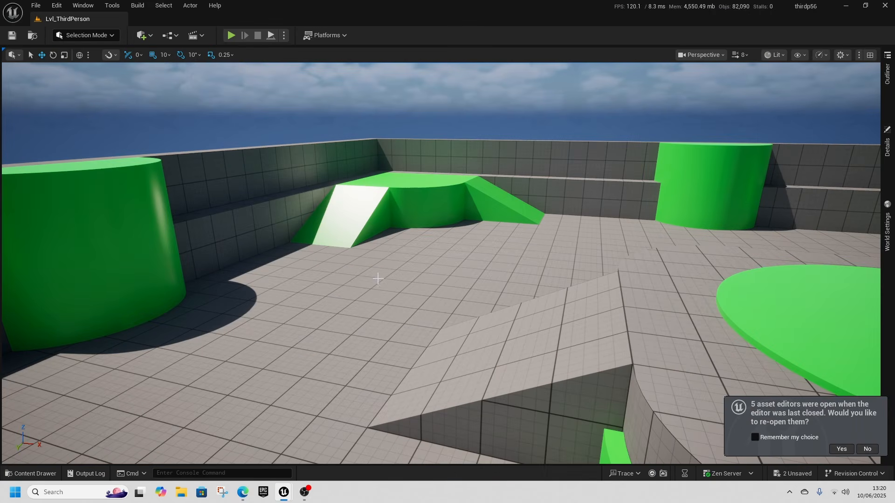
Find the Sequencer Anim Mixer plugin, make sure it is enabled, and decline re-opening the previous asset editors.
{"action": "left_click", "coordinate": [136, 5]}
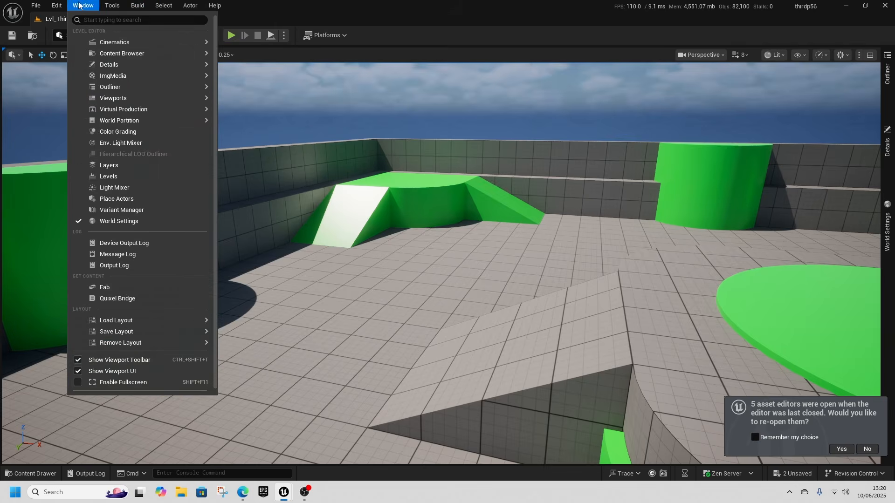
{"action": "mouse_move", "coordinate": [57, 5]}
{"action": "left_click", "coordinate": [79, 160]}
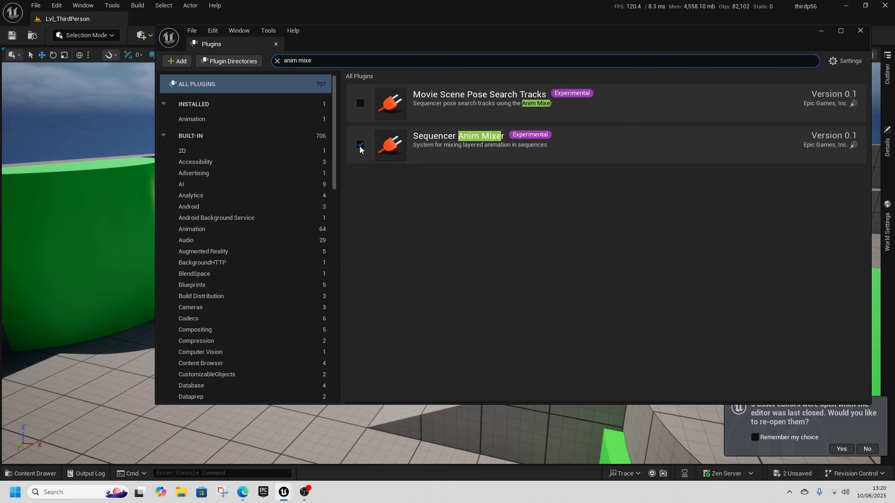
{"action": "left_click", "coordinate": [868, 451]}
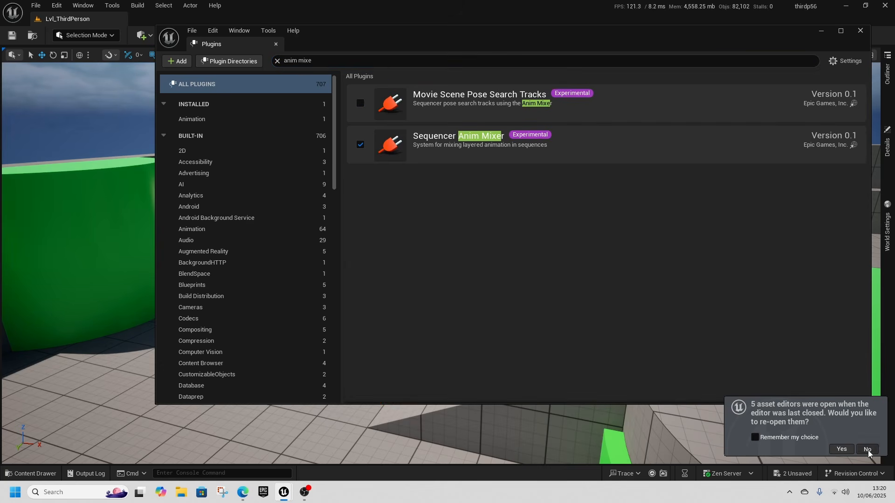
{"action": "left_click", "coordinate": [860, 30]}
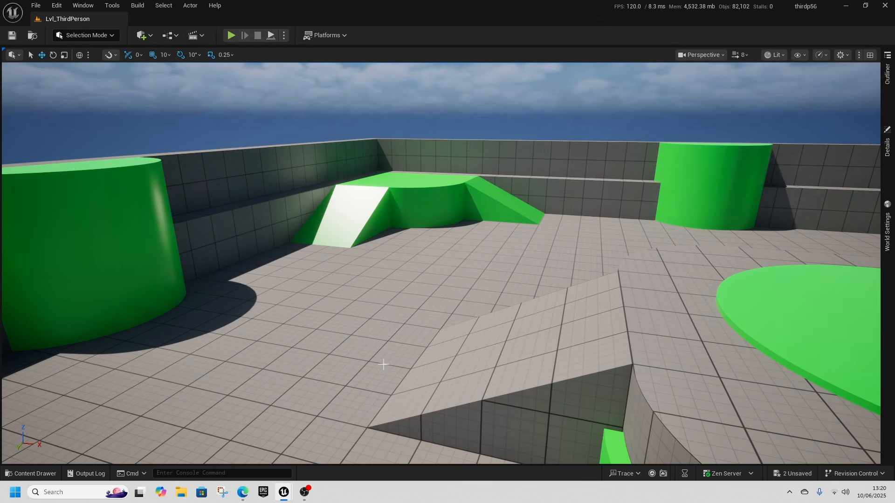
Place the SKM_Quinn_Simple mesh on the level floor and create a level sequence saved as NewLevelSequence1 in the Content folder.
{"action": "left_click", "coordinate": [21, 473]}
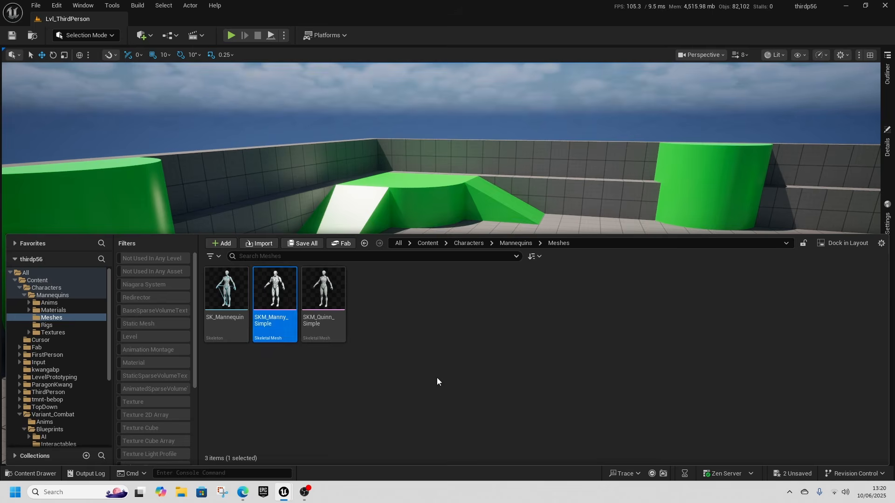
{"action": "left_click_drag", "start_coordinate": [328, 328], "coordinate": [362, 280]}
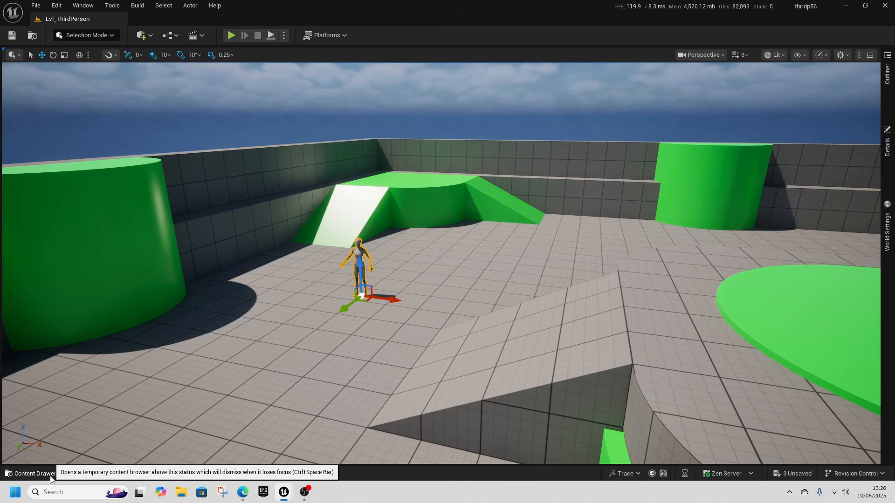
{"action": "left_click", "coordinate": [201, 35]}
{"action": "left_click", "coordinate": [240, 63]}
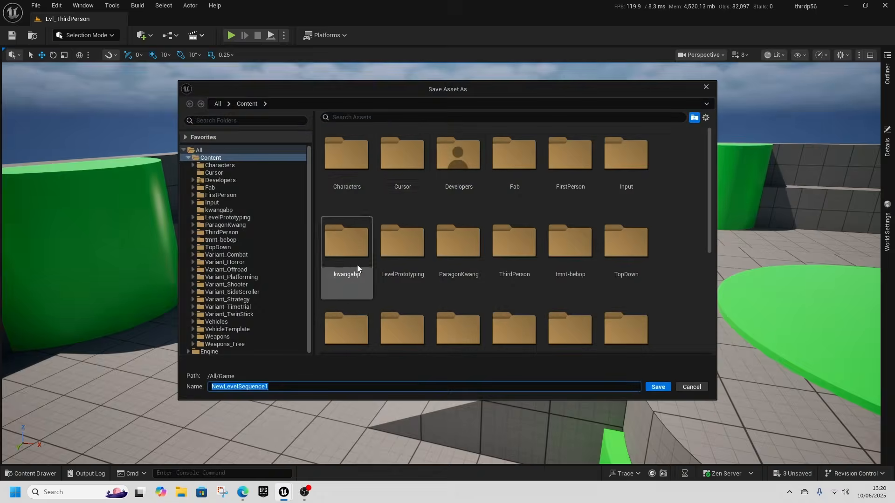
{"action": "left_click", "coordinate": [660, 390]}
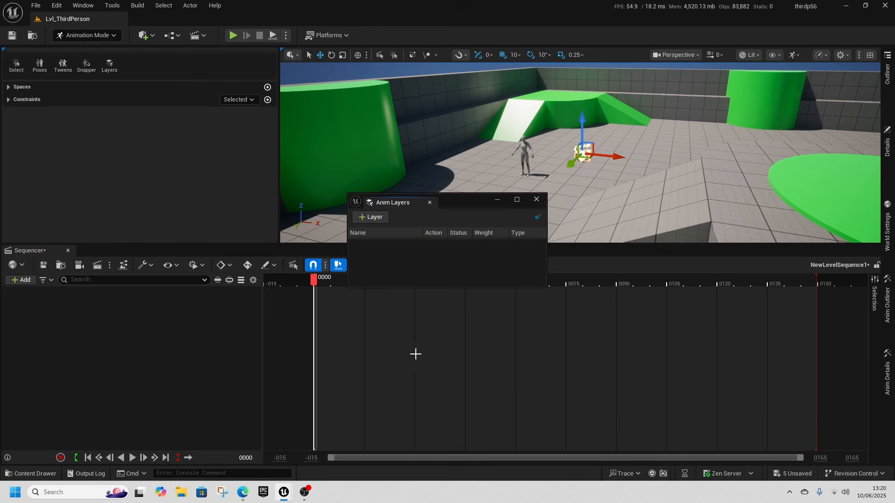
{"action": "left_click", "coordinate": [537, 201]}
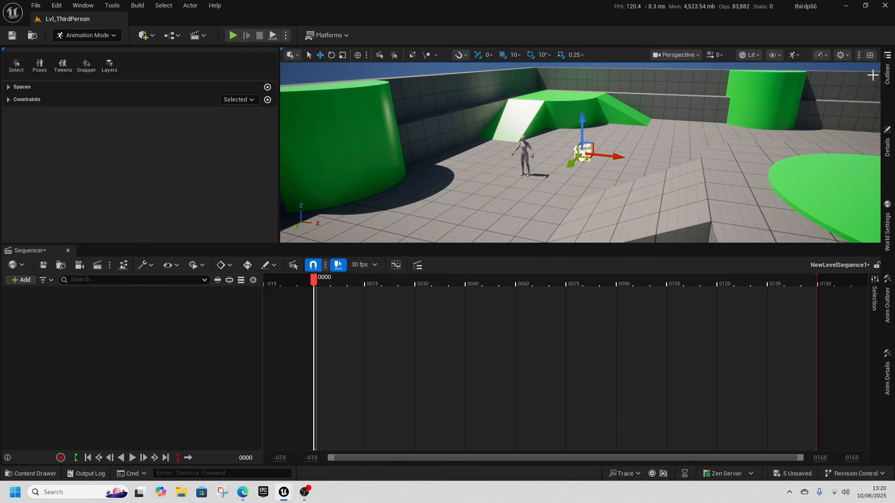
Find the SKM_Quinn_Simple actor in the level and add it to the sequence.
{"action": "left_click", "coordinate": [887, 73]}
{"action": "type", "text": "qui"}
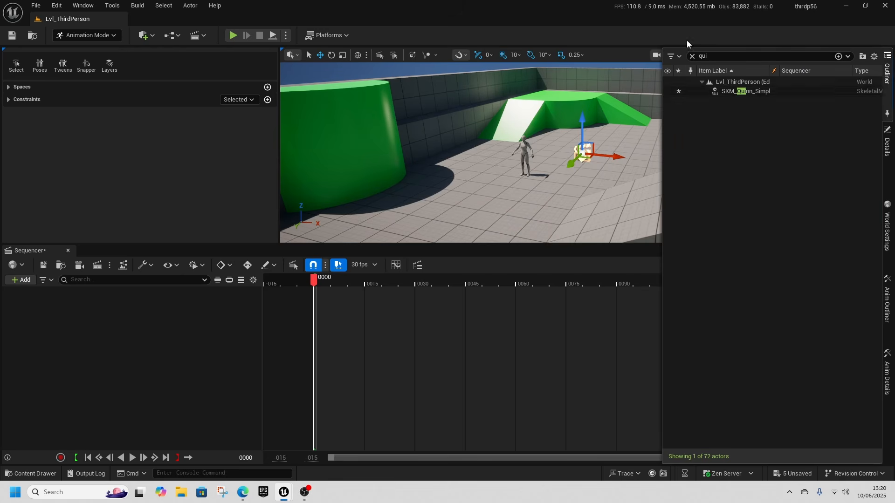
{"action": "left_click_drag", "start_coordinate": [746, 91], "coordinate": [504, 216]}
{"action": "left_click_drag", "start_coordinate": [141, 308], "coordinate": [145, 308]}
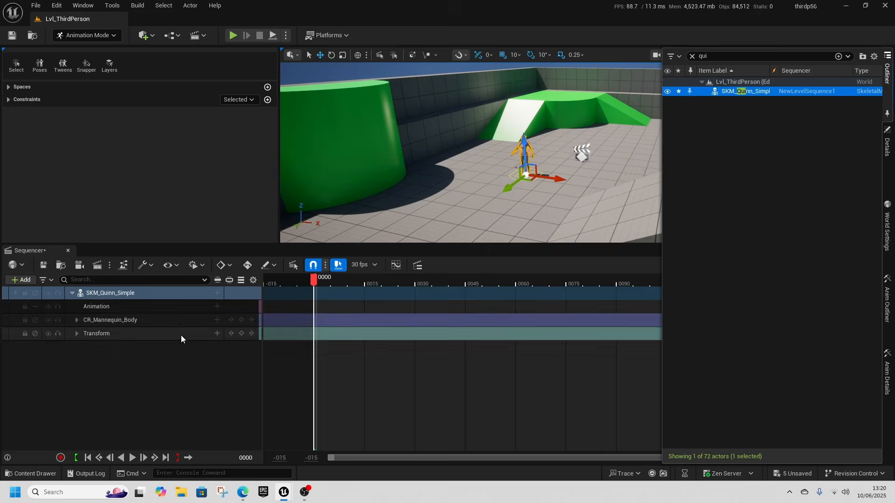
Delete the Animation, CR_Mannequin_Body and Transform tracks under SKM_Quinn_Simple.
{"action": "left_click", "coordinate": [161, 307]}
{"action": "key", "text": "Delete"}
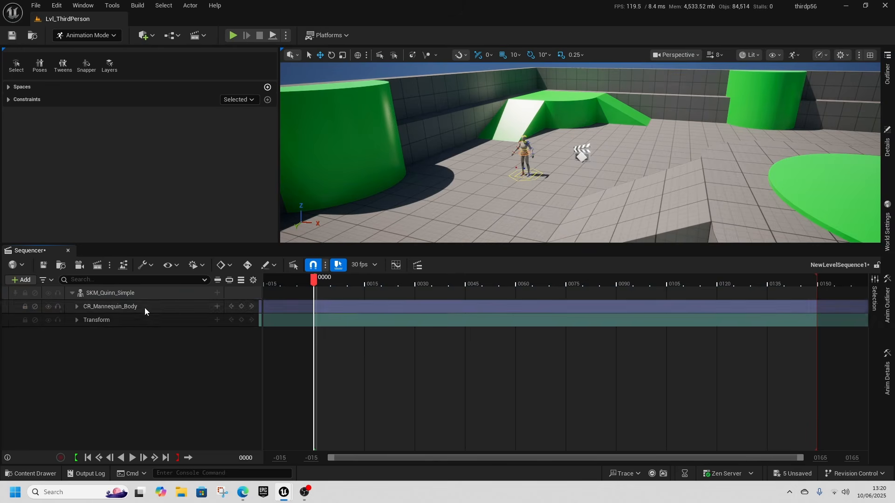
{"action": "left_click", "coordinate": [144, 307]}
{"action": "key", "text": "Delete"}
{"action": "left_click", "coordinate": [157, 307]}
{"action": "key", "text": "Delete"}
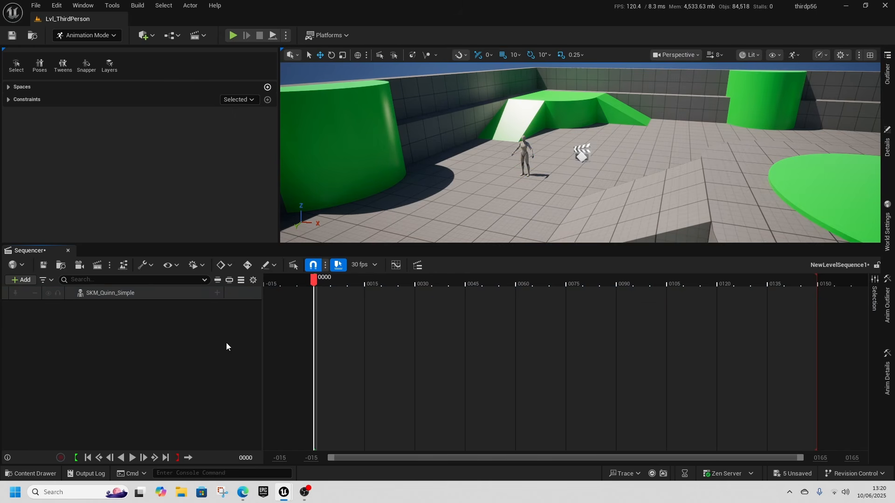
Add an Animation Mixer track to SKM_Quinn_Simple in the sequence.
{"action": "left_click", "coordinate": [217, 293]}
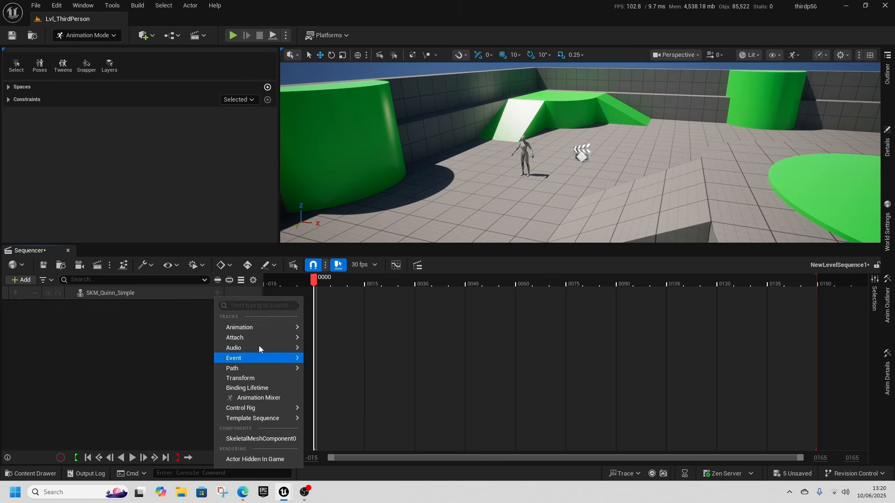
{"action": "left_click", "coordinate": [261, 398]}
{"action": "left_click", "coordinate": [177, 307]}
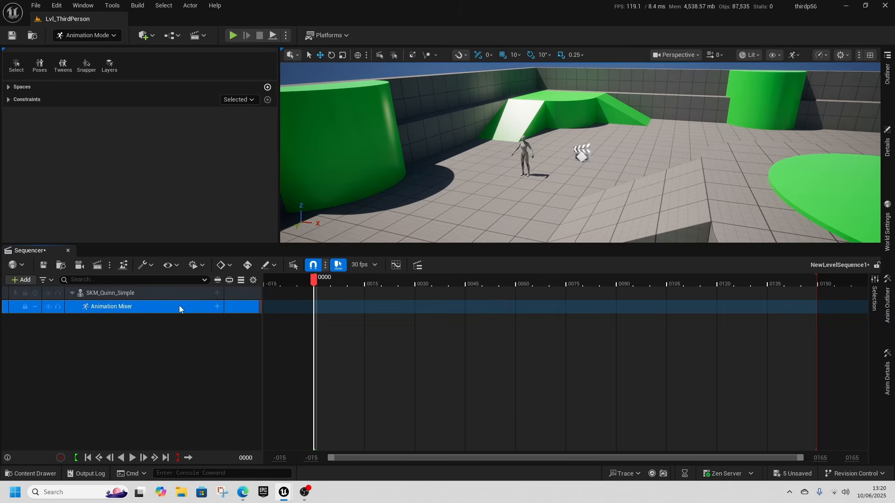
Add the MM_Attack_01 animation to the Animation Mixer track, starting at frame 0.
{"action": "left_click", "coordinate": [217, 307]}
{"action": "mouse_move", "coordinate": [224, 340]}
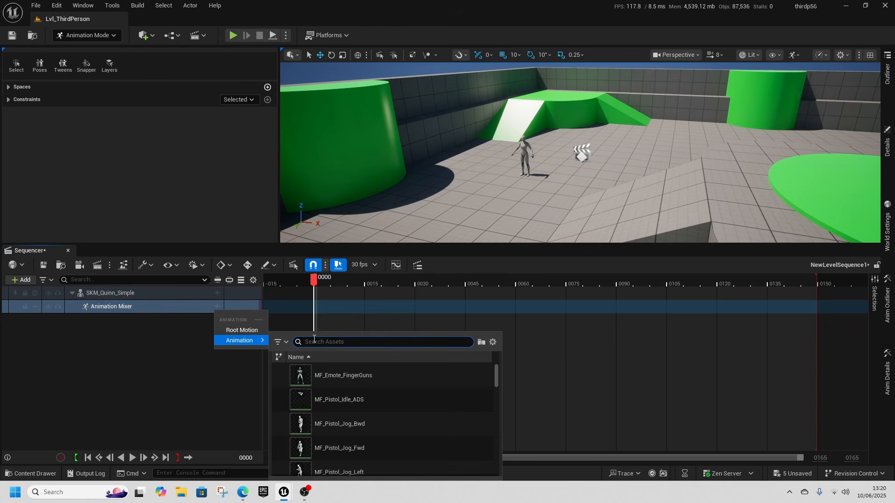
{"action": "type", "text": "attack"}
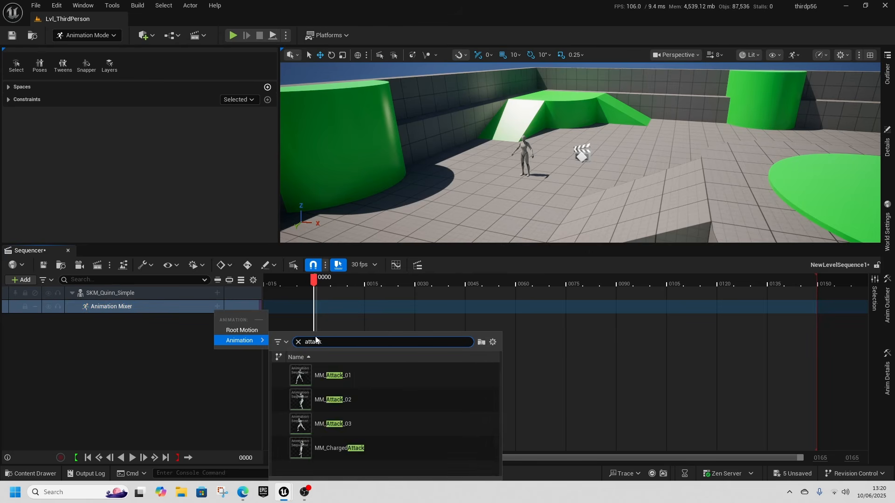
{"action": "left_click", "coordinate": [324, 368]}
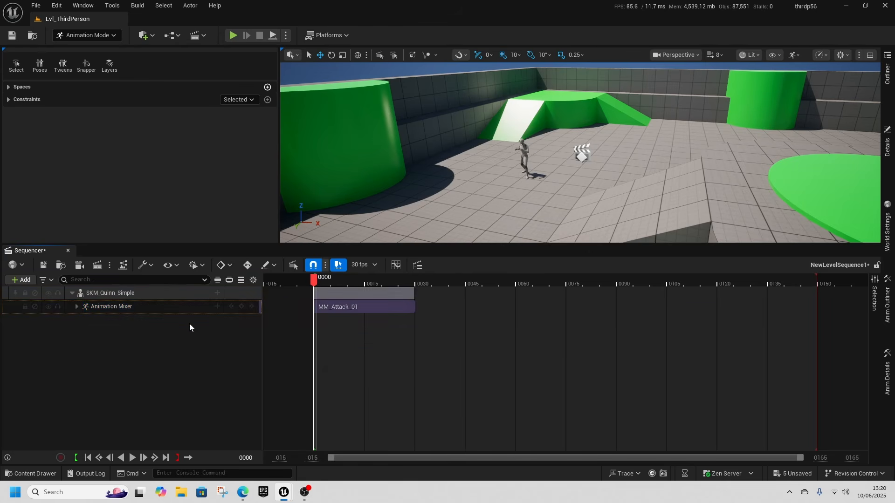
Add the MM_Attack_02 animation to the Animation Mixer track and place it directly after MM_Attack_01, starting at frame 30.
{"action": "left_click", "coordinate": [217, 307]}
{"action": "mouse_move", "coordinate": [251, 362]}
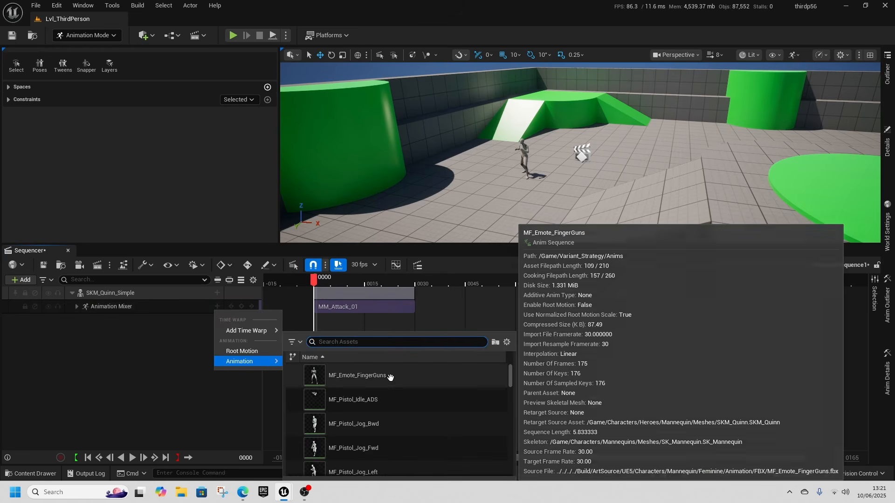
{"action": "type", "text": "attack"}
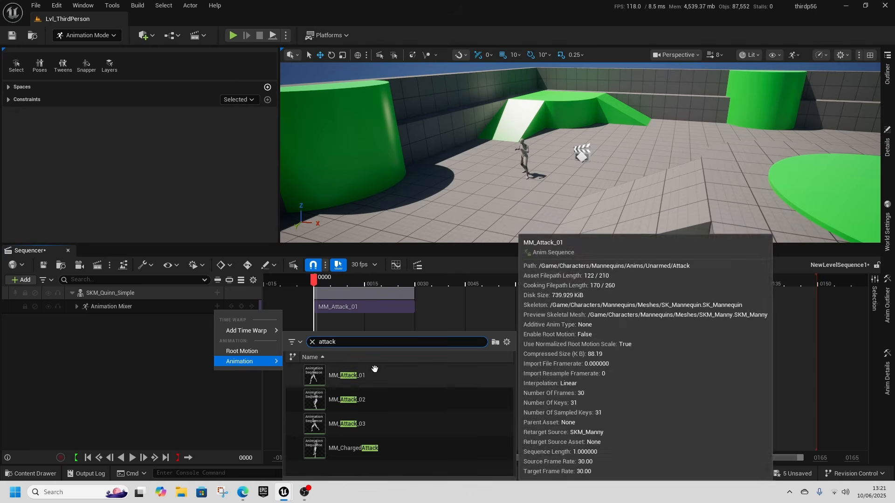
{"action": "left_click", "coordinate": [380, 399]}
{"action": "left_click_drag", "start_coordinate": [359, 333], "coordinate": [459, 310]}
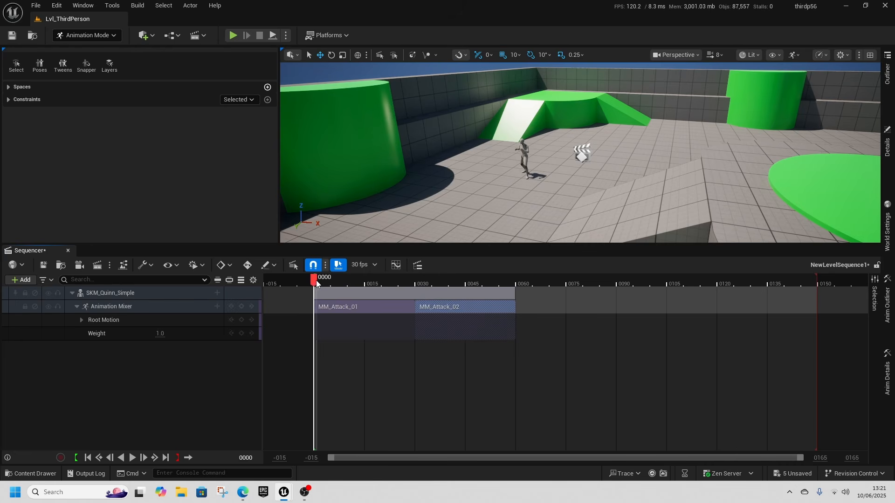
Open the MM_Attack_01 asset from its section's properties, turn on Enable Root Motion and save the animation.
{"action": "left_click_drag", "start_coordinate": [315, 280], "coordinate": [316, 300]}
{"action": "left_click", "coordinate": [352, 306]}
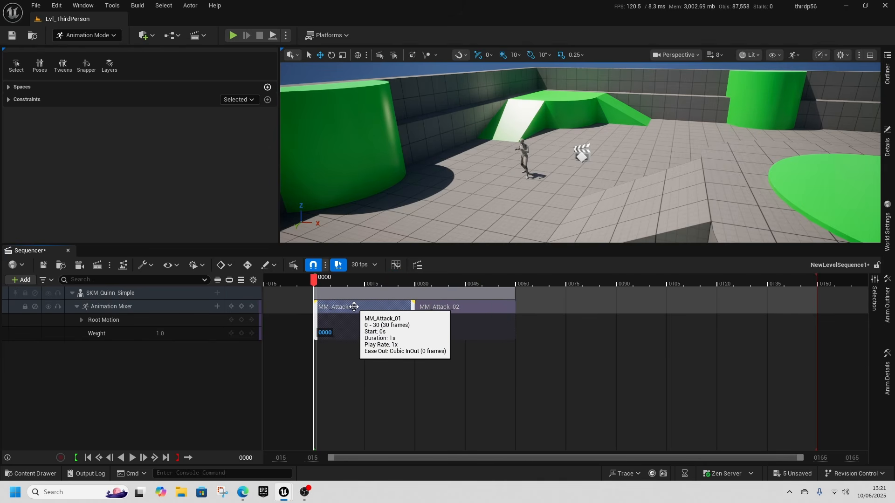
{"action": "right_click", "coordinate": [354, 307]}
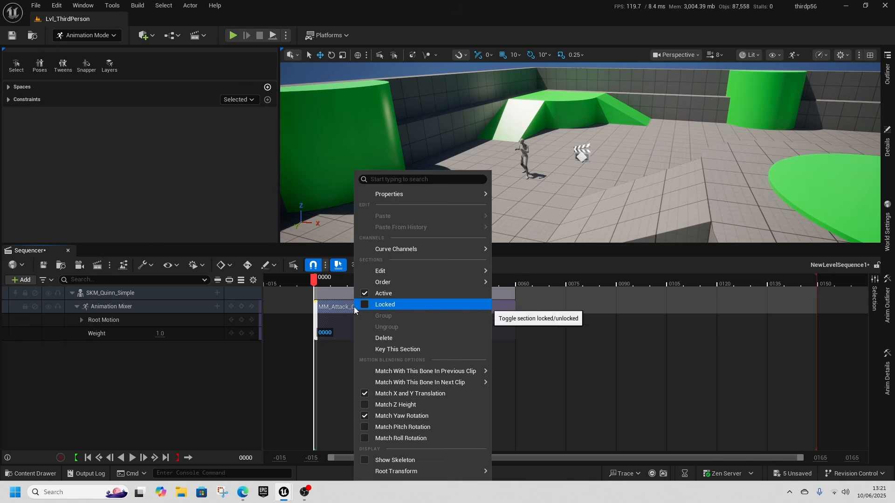
{"action": "mouse_move", "coordinate": [423, 193]}
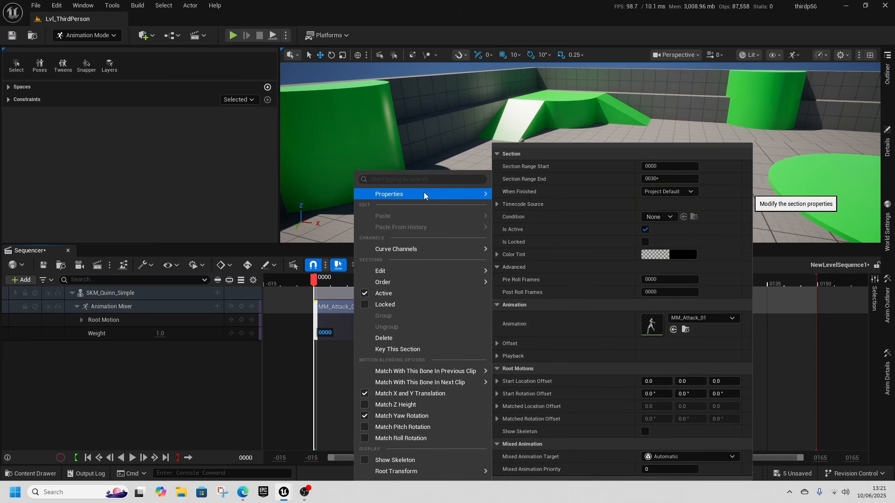
{"action": "left_click", "coordinate": [687, 331]}
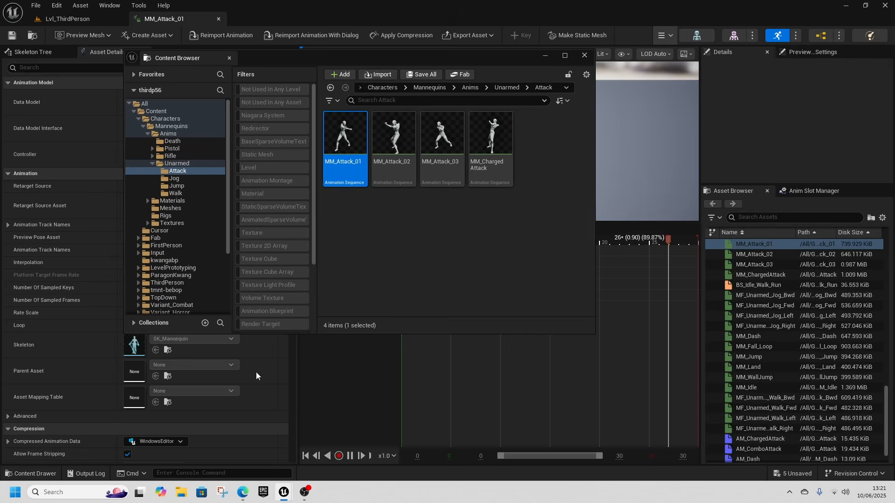
{"action": "scroll", "coordinate": [216, 391], "scroll_direction": "down", "scroll_amount": 7}
{"action": "scroll", "coordinate": [217, 393], "scroll_direction": "down", "scroll_amount": 3}
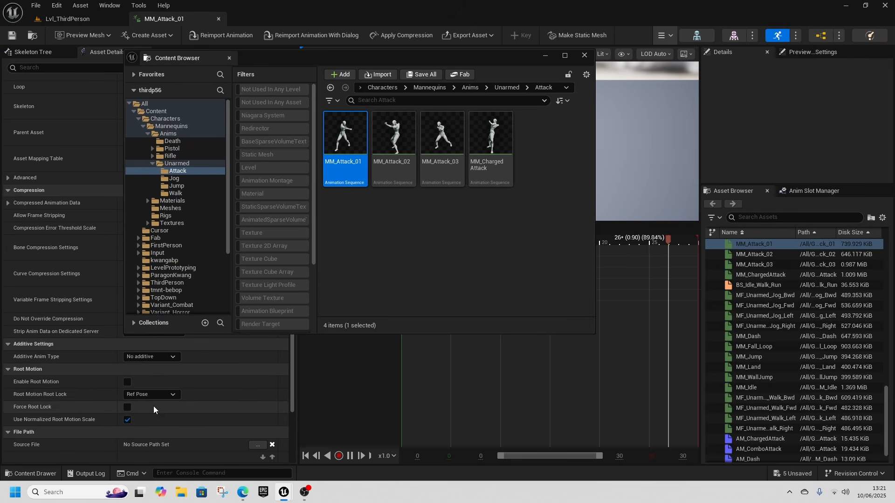
{"action": "left_click", "coordinate": [127, 382]}
{"action": "left_click", "coordinate": [12, 35]}
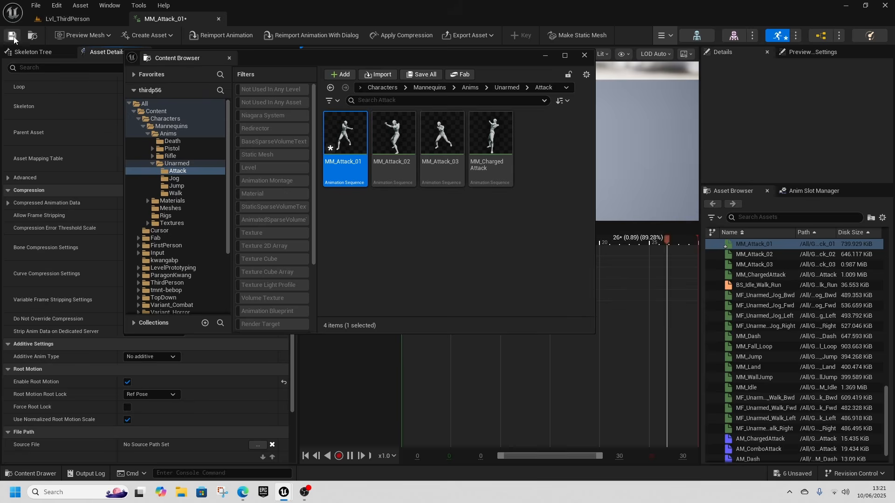
Return to the level and scrub the first frames of MM_Attack_01 with a wider view to check the character's motion.
{"action": "left_click", "coordinate": [67, 18]}
{"action": "left_click", "coordinate": [546, 55]}
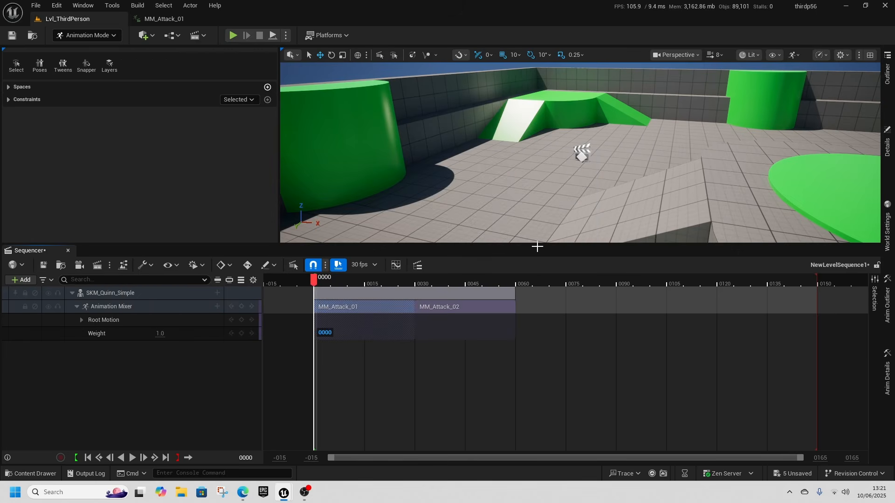
{"action": "left_click_drag", "start_coordinate": [312, 279], "coordinate": [330, 326]}
{"action": "right_click_drag", "start_coordinate": [553, 204], "coordinate": [569, 216]}
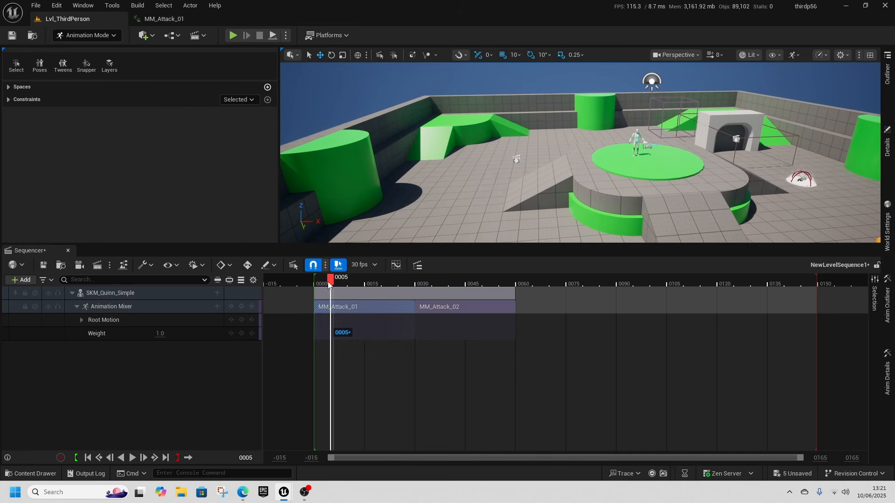
{"action": "left_click_drag", "start_coordinate": [330, 279], "coordinate": [323, 309]}
Turn Enable Root Motion off again for the MM_Attack_01 animation and return to the level.
{"action": "mouse_move", "coordinate": [283, 495]}
{"action": "left_click", "coordinate": [336, 442]}
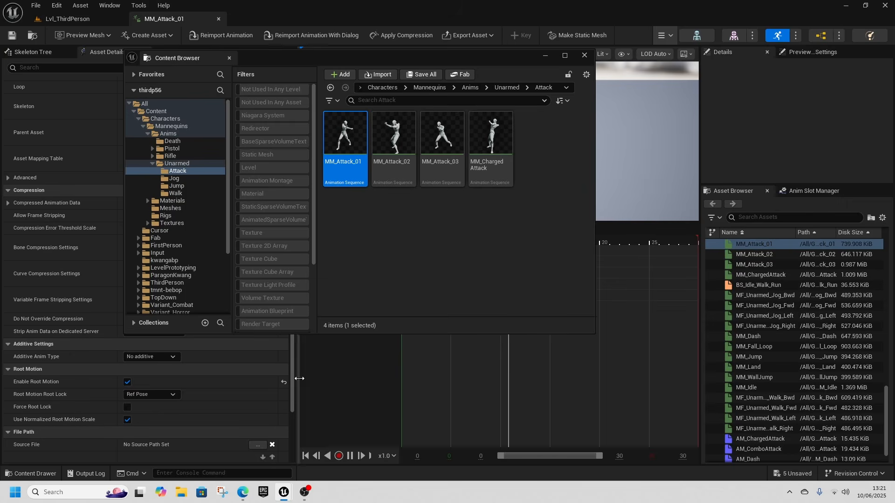
{"action": "scroll", "coordinate": [292, 374], "scroll_direction": "down", "scroll_amount": 2}
{"action": "left_click", "coordinate": [127, 350]}
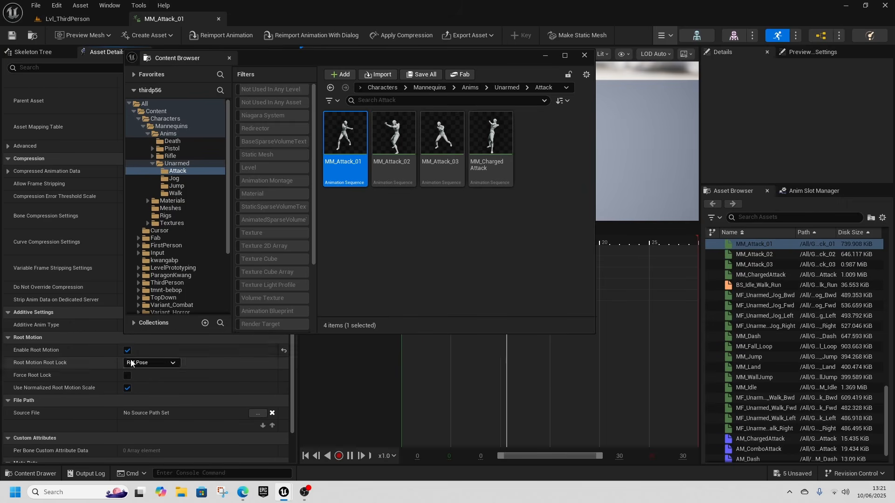
{"action": "left_click", "coordinate": [68, 18]}
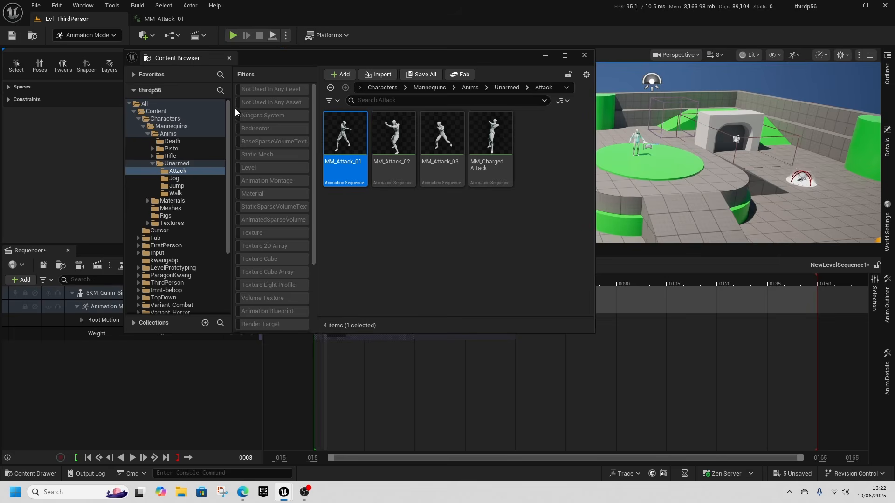
Scrub the sequence across the MM_Attack_01 and MM_Attack_02 sections to check how the character moves between the two attacks.
{"action": "left_click_drag", "start_coordinate": [394, 135], "coordinate": [412, 307]}
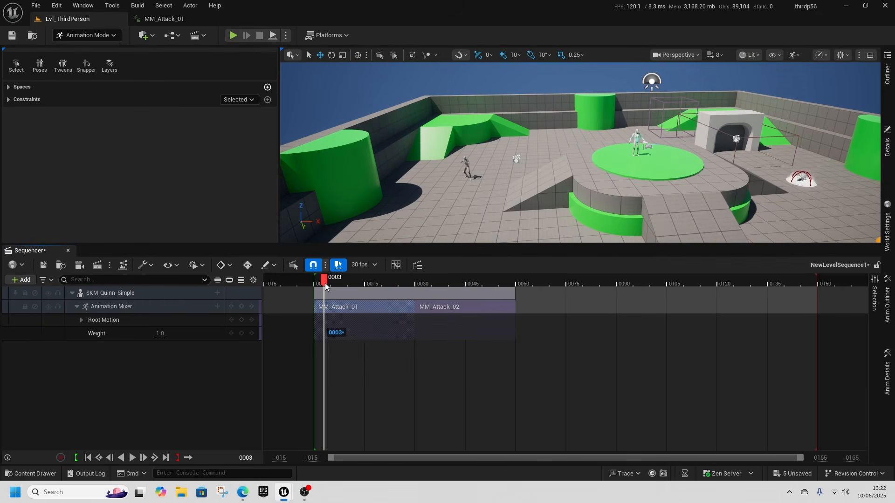
{"action": "left_click_drag", "start_coordinate": [325, 286], "coordinate": [390, 290]}
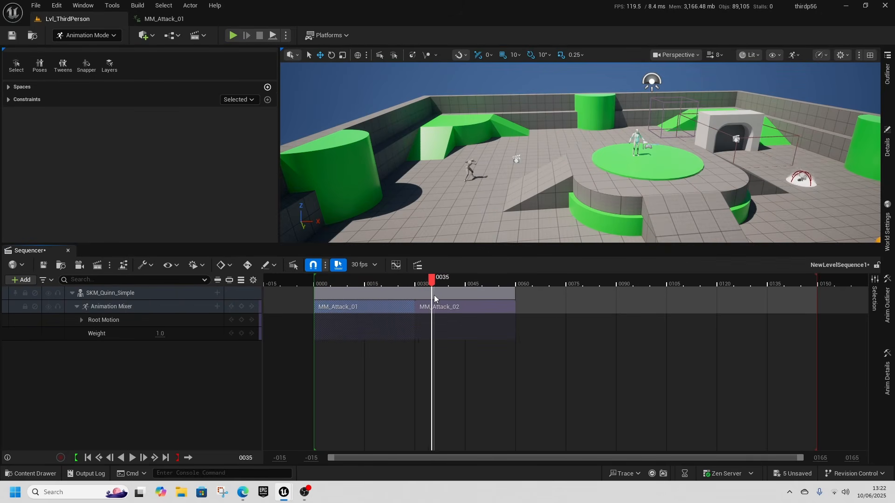
{"action": "left_click_drag", "start_coordinate": [519, 302], "coordinate": [452, 313]}
{"action": "left_click_drag", "start_coordinate": [513, 312], "coordinate": [410, 316]}
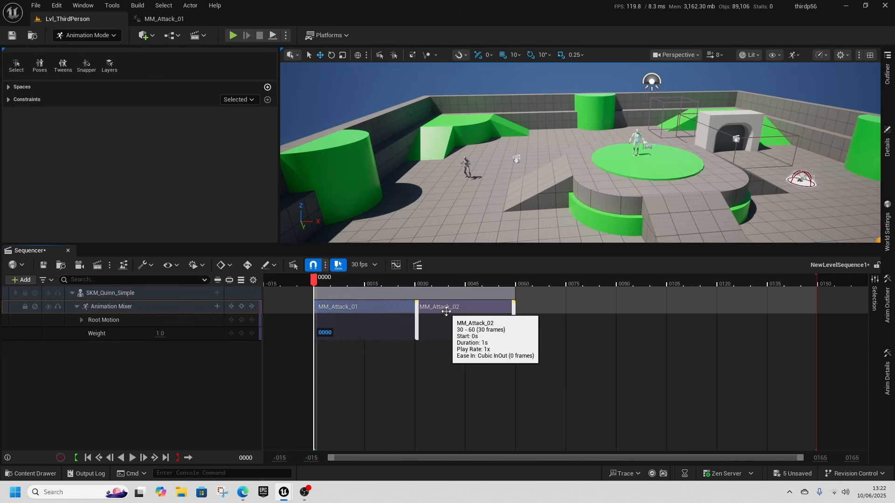
Move the MM_Attack_02 section onto its own row from frame 0 under MM_Attack_01, expand both Anim Sequence rows and scrub the blend.
{"action": "left_click_drag", "start_coordinate": [455, 305], "coordinate": [353, 362]}
{"action": "left_click", "coordinate": [82, 320]}
{"action": "left_click", "coordinate": [82, 360]}
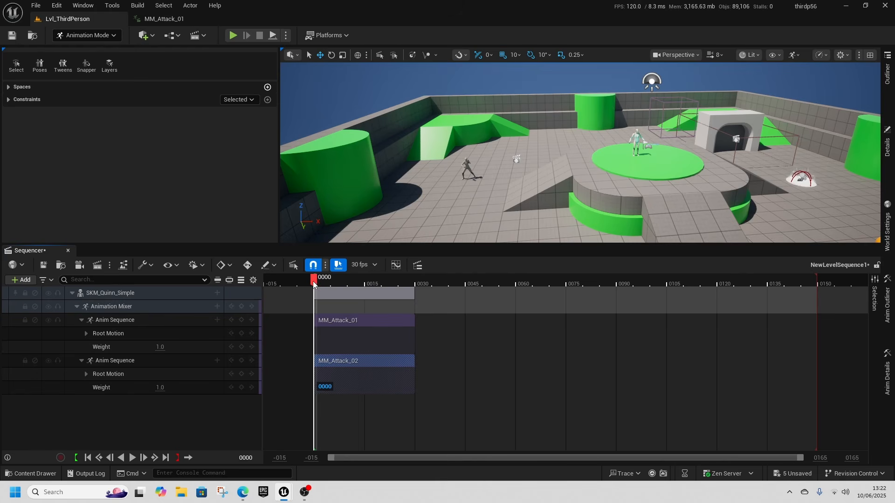
{"action": "left_click_drag", "start_coordinate": [317, 282], "coordinate": [377, 322]}
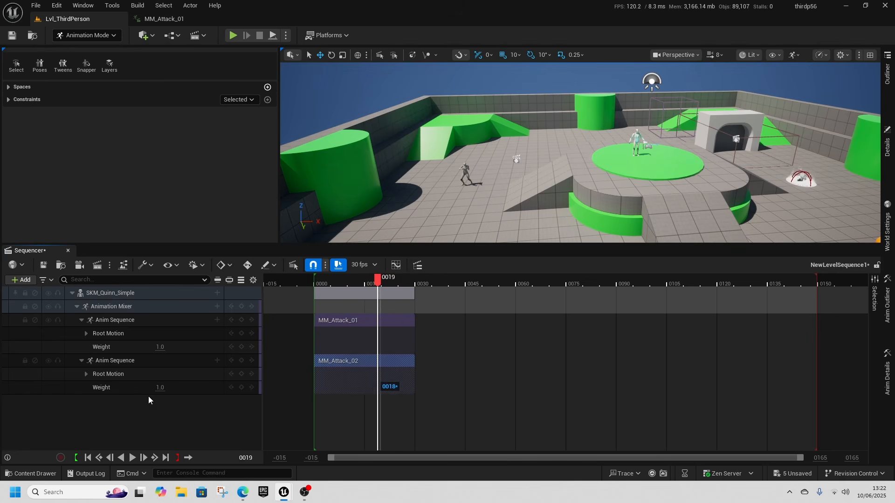
Set the weight of the MM_Attack_02 Anim Sequence to 0 and scrub back to the start to check the resulting motion.
{"action": "left_click", "coordinate": [159, 389]}
{"action": "type", "text": "0"}
{"action": "key", "text": "Return"}
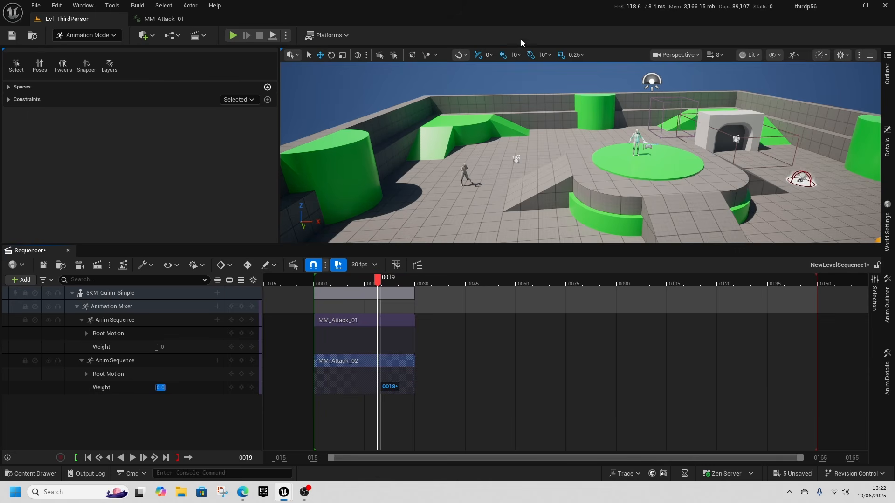
{"action": "left_click_drag", "start_coordinate": [379, 279], "coordinate": [318, 317]}
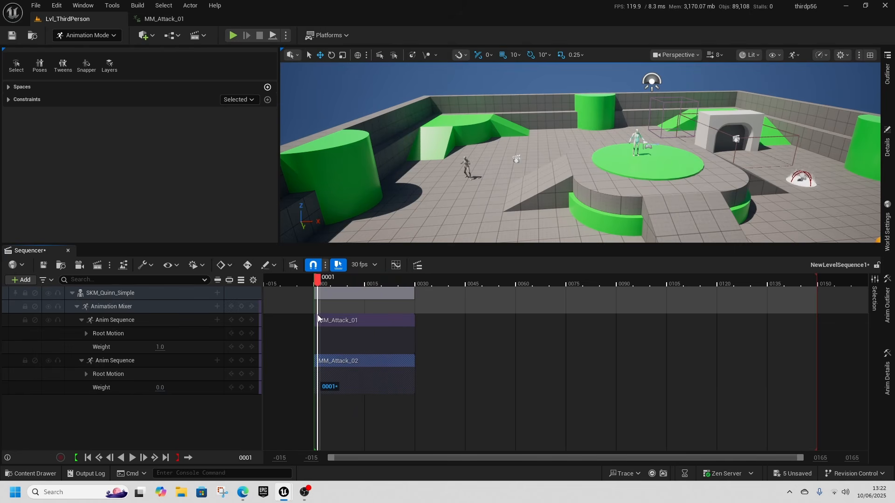
Set the weight of the MM_Attack_02 Anim Sequence to 0.5 and scrub forward to check how the two attacks blend.
{"action": "left_click", "coordinate": [160, 387]}
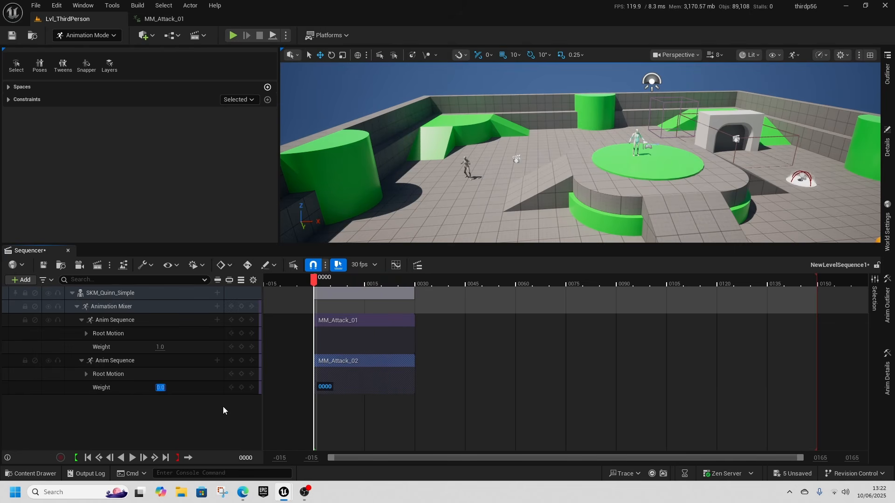
{"action": "type", "text": "0.5"}
{"action": "key", "text": "Return"}
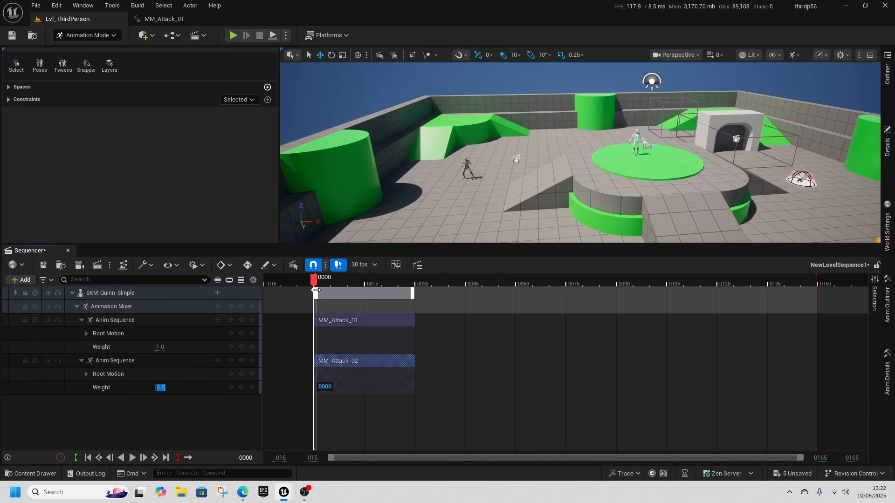
{"action": "left_click_drag", "start_coordinate": [315, 284], "coordinate": [364, 293]}
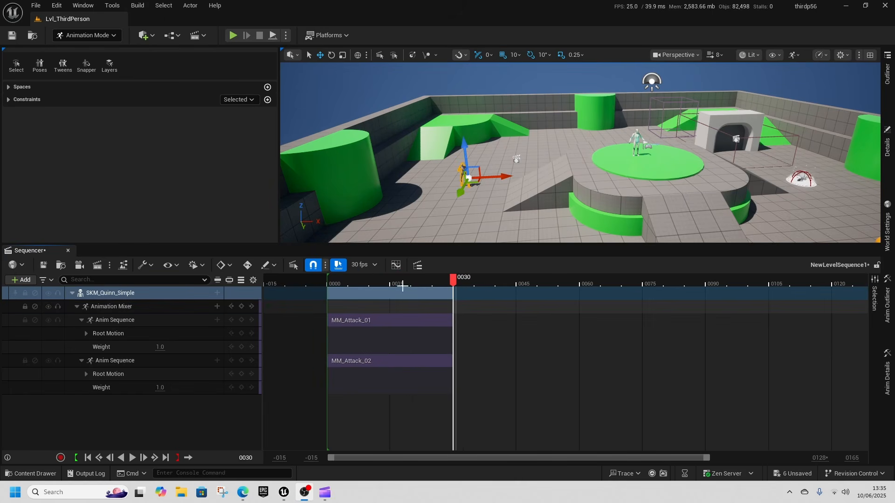
Examine the blended attacks close up on the character by scrubbing the overlapping sections to frame 30.
{"action": "left_click_drag", "start_coordinate": [343, 288], "coordinate": [372, 292]}
{"action": "left_click", "coordinate": [521, 185]}
{"action": "key", "text": "w"}
{"action": "right_click_drag", "start_coordinate": [522, 185], "coordinate": [521, 164]}
{"action": "key", "text": "w"}
{"action": "key", "text": "s"}
{"action": "key", "text": "w"}
{"action": "key", "text": "s"}
{"action": "left_click_drag", "start_coordinate": [368, 280], "coordinate": [454, 302]}
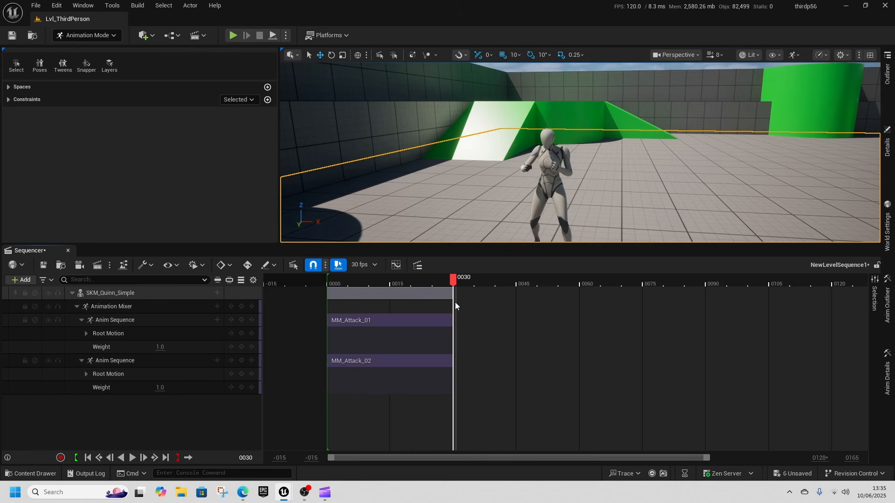
Set MM_Attack_02's weight to 0.5 and shift its section so that it starts at frame 14.
{"action": "left_click", "coordinate": [161, 388]}
{"action": "left_click_drag", "start_coordinate": [444, 287], "coordinate": [382, 301]}
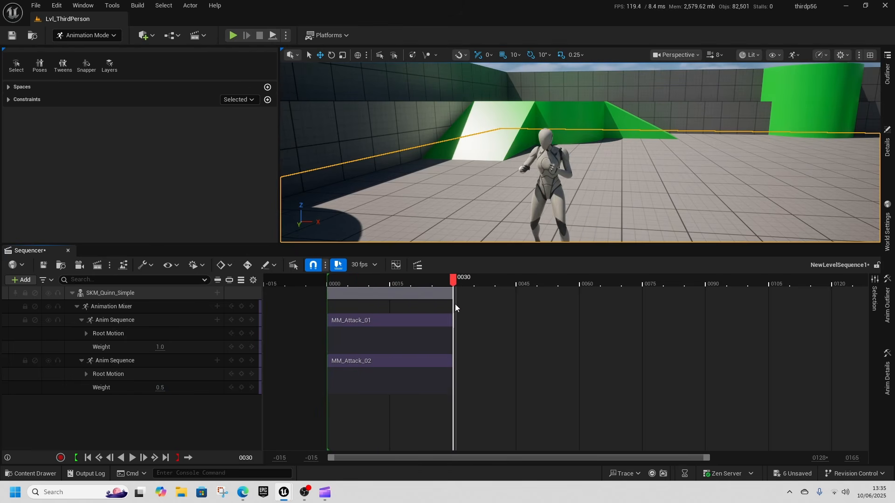
{"action": "left_click", "coordinate": [435, 365]}
{"action": "left_click_drag", "start_coordinate": [389, 367], "coordinate": [442, 362]}
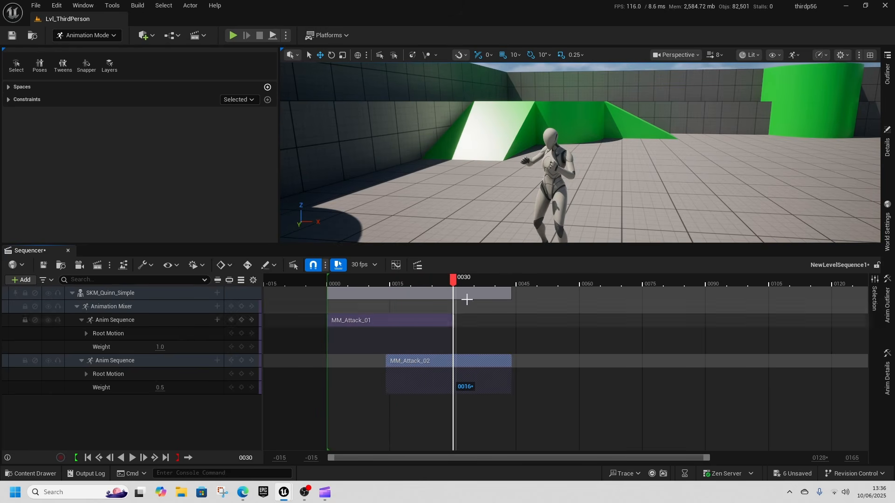
Key MM_Attack_01's weight of 1.0 at frame 0 and at frame 13.
{"action": "left_click", "coordinate": [352, 280]}
{"action": "left_click_drag", "start_coordinate": [329, 301], "coordinate": [328, 326]}
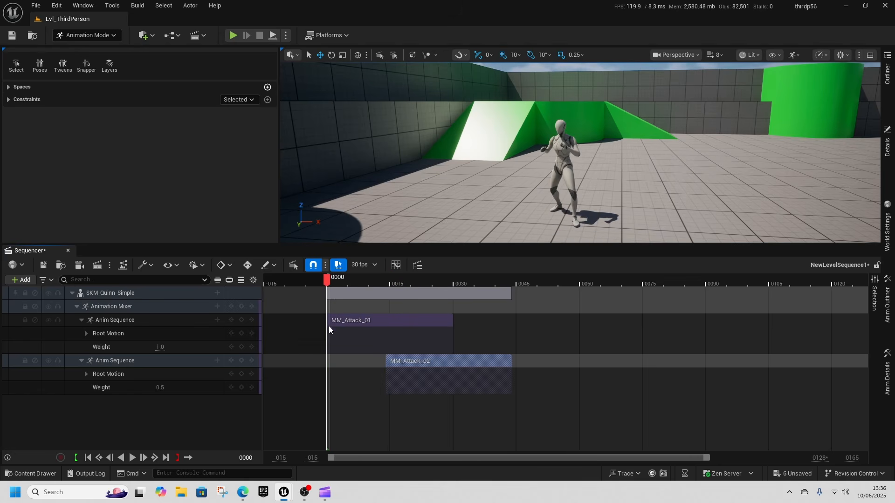
{"action": "left_click", "coordinate": [240, 347]}
{"action": "left_click_drag", "start_coordinate": [326, 283], "coordinate": [384, 295]}
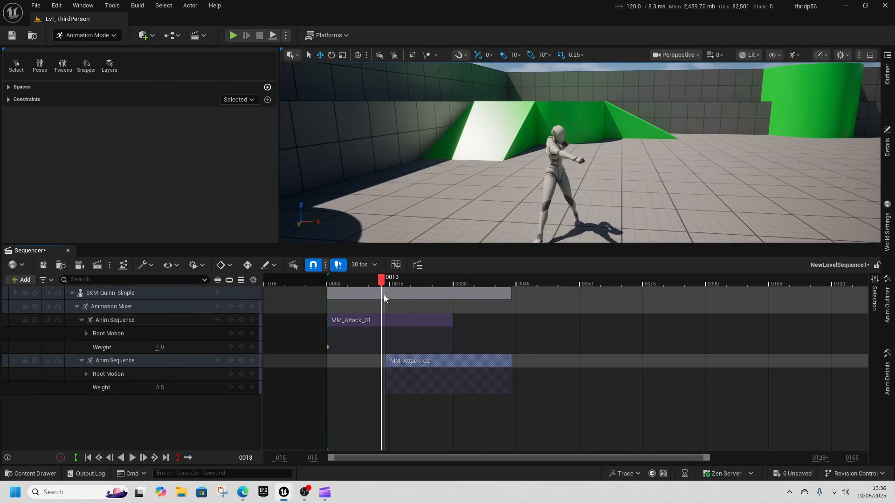
{"action": "left_click", "coordinate": [241, 347]}
Set MM_Attack_01's weight to 0 at frame 14.
{"action": "left_click_drag", "start_coordinate": [382, 285], "coordinate": [386, 284]}
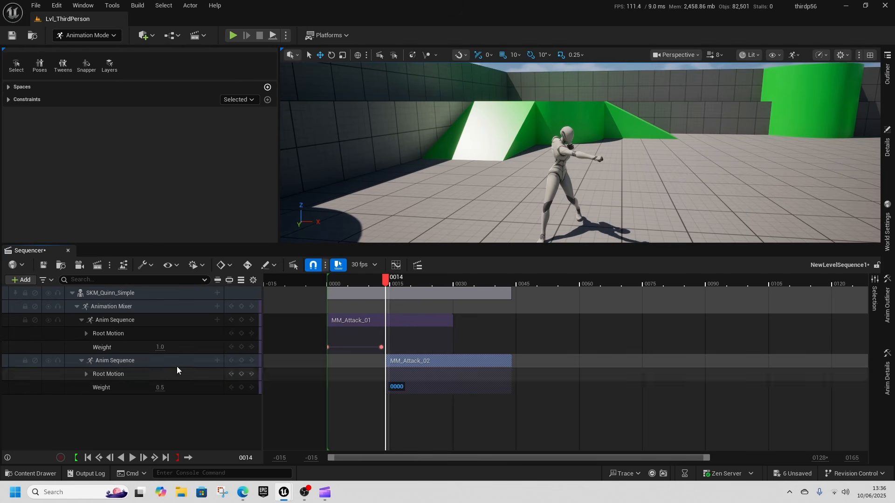
{"action": "left_click", "coordinate": [163, 347]}
{"action": "type", "text": "0"}
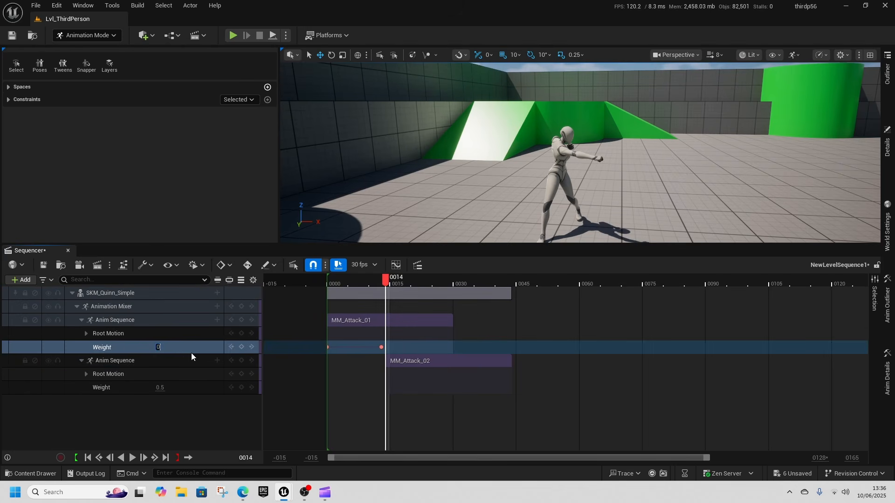
{"action": "key", "text": "Return"}
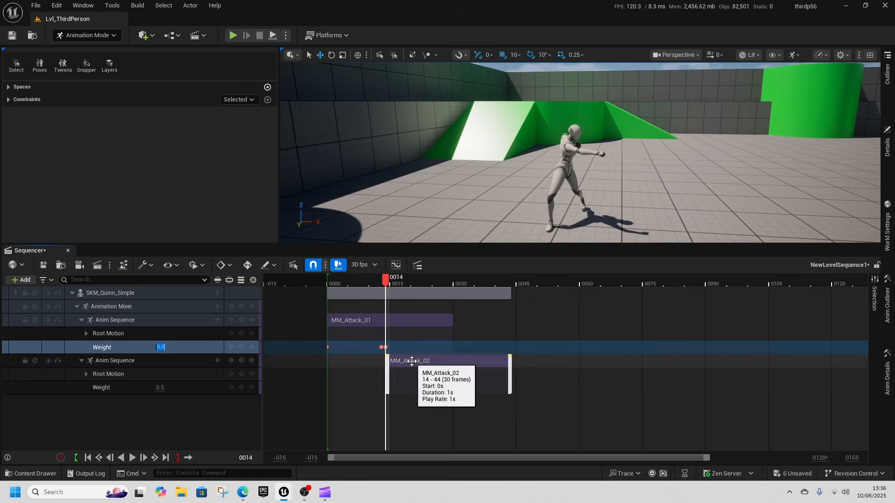
Set MM_Attack_02's weight to 1.0 and key it at frame 14.
{"action": "left_click", "coordinate": [392, 361]}
{"action": "left_click", "coordinate": [164, 388], "text": "ctrl"}
{"action": "left_click", "coordinate": [220, 382]}
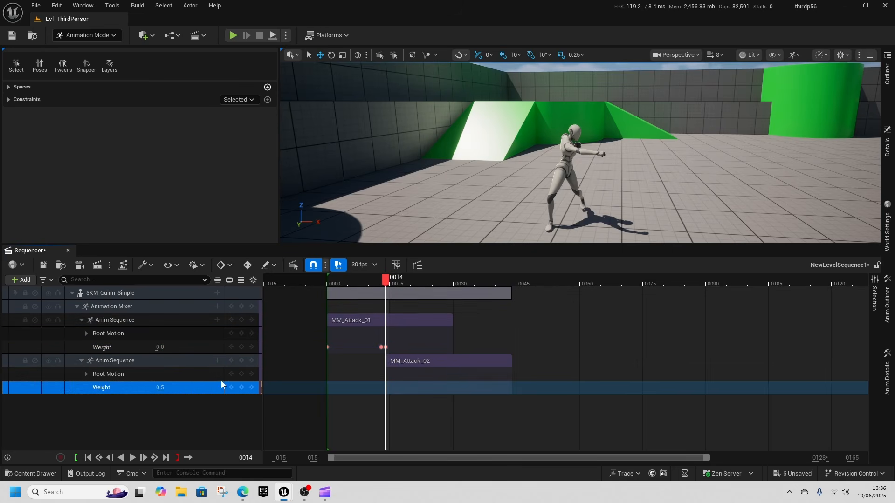
{"action": "left_click", "coordinate": [160, 388]}
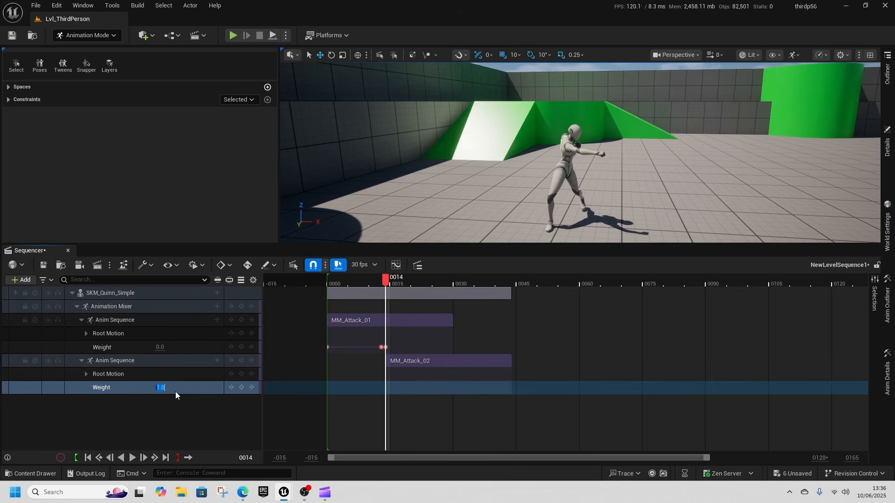
{"action": "left_click", "coordinate": [239, 387]}
Key MM_Attack_02's weight at 1.0 on frame 30 and set it to 0 on frame 31.
{"action": "left_click_drag", "start_coordinate": [386, 278], "coordinate": [454, 289]}
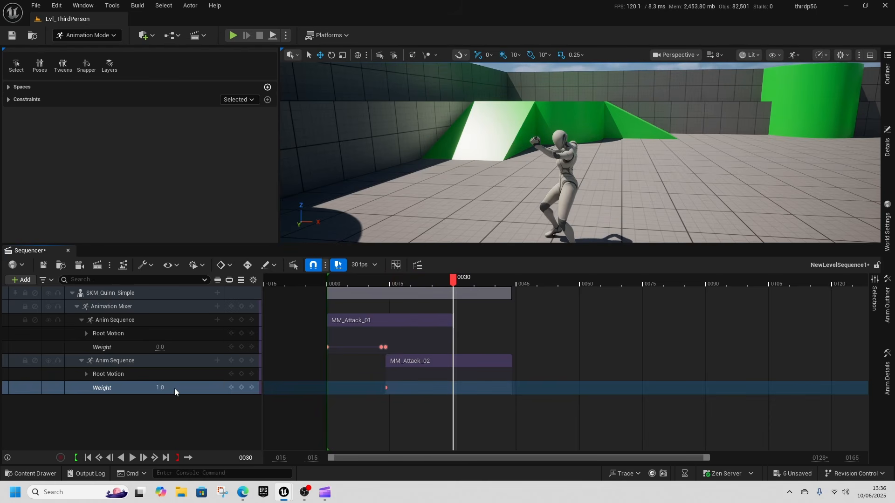
{"action": "left_click", "coordinate": [242, 387]}
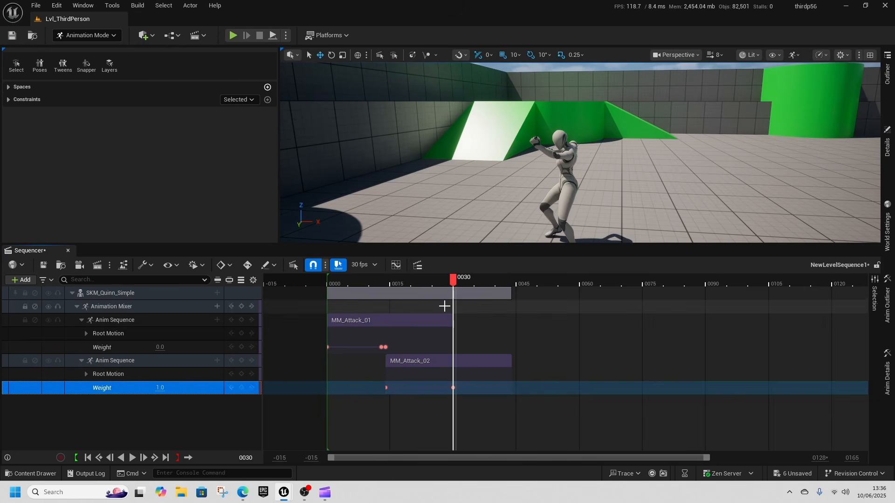
{"action": "left_click_drag", "start_coordinate": [454, 279], "coordinate": [460, 287]}
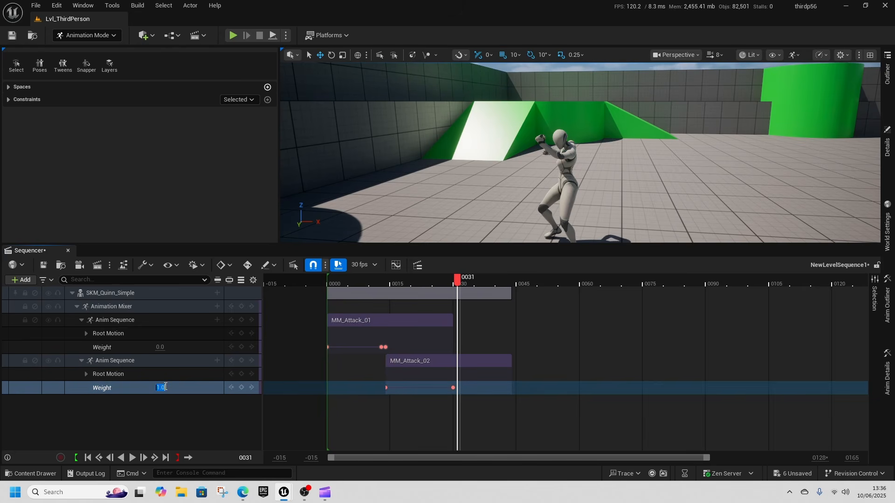
{"action": "type", "text": "0"}
{"action": "key", "text": "Return"}
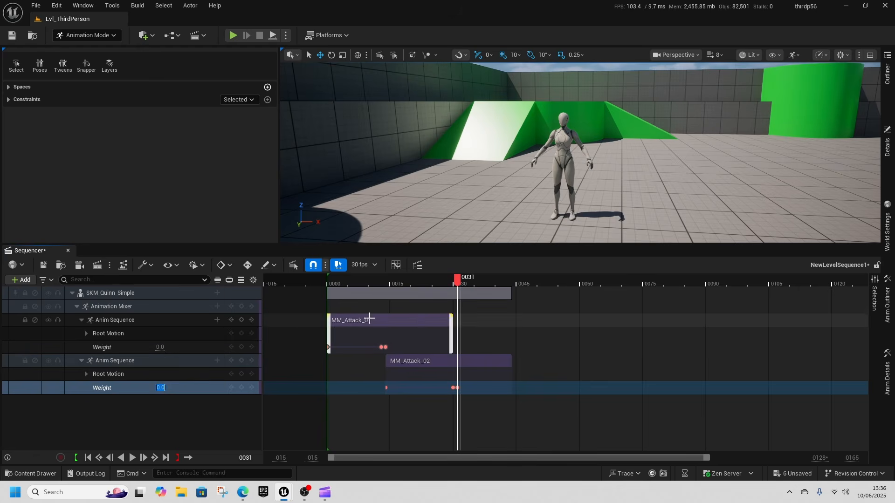
Play the sequence from frame 0 and scrub through both attacks to check the keyed weight switch.
{"action": "left_click_drag", "start_coordinate": [454, 288], "coordinate": [328, 295]}
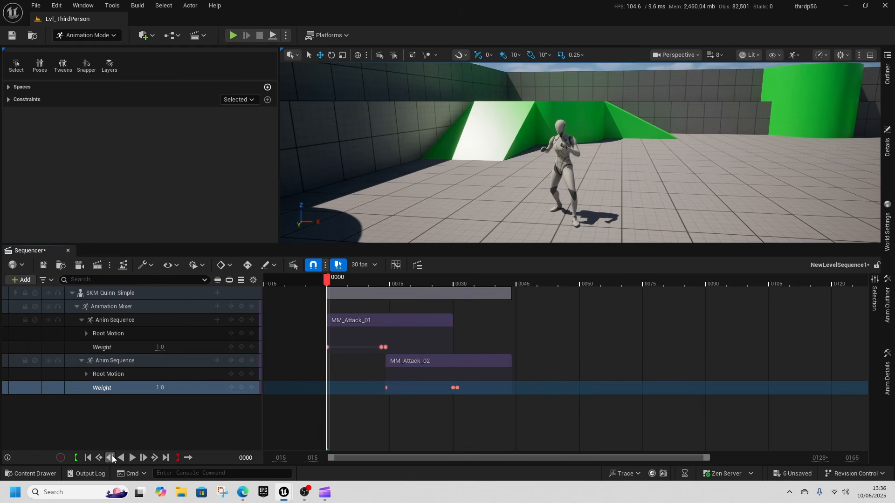
{"action": "left_click", "coordinate": [133, 458]}
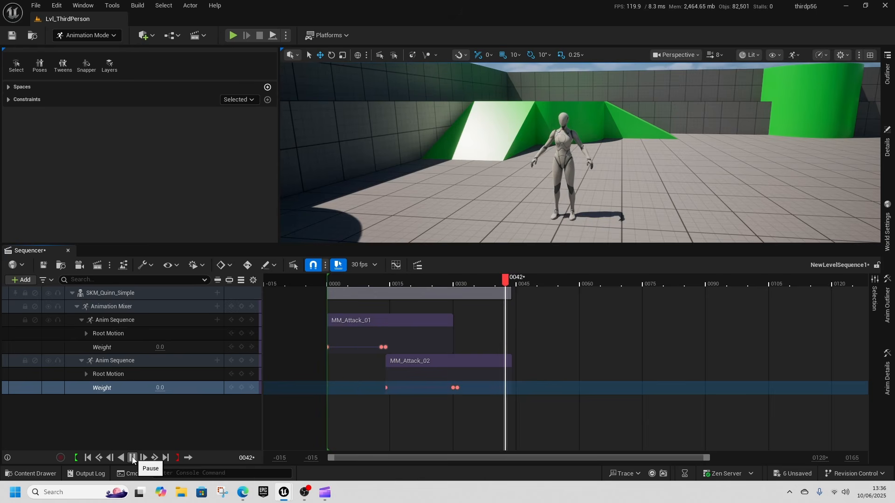
{"action": "left_click", "coordinate": [133, 458]}
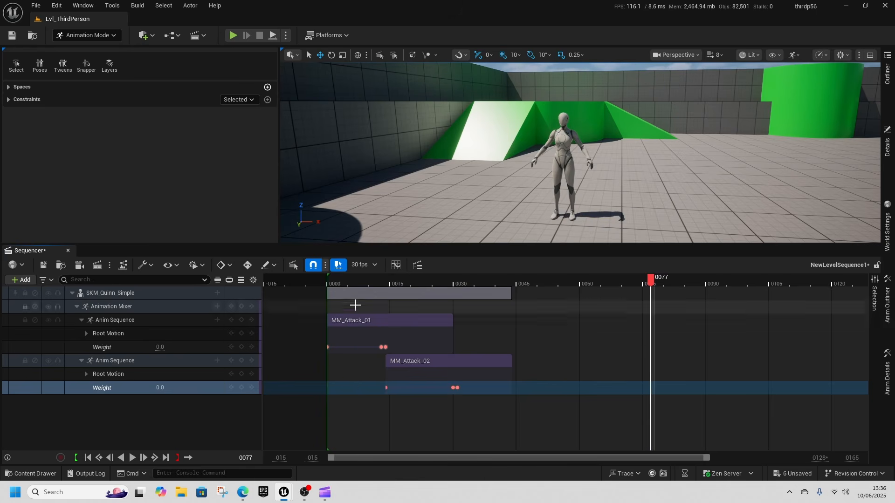
{"action": "left_click_drag", "start_coordinate": [351, 277], "coordinate": [459, 309]}
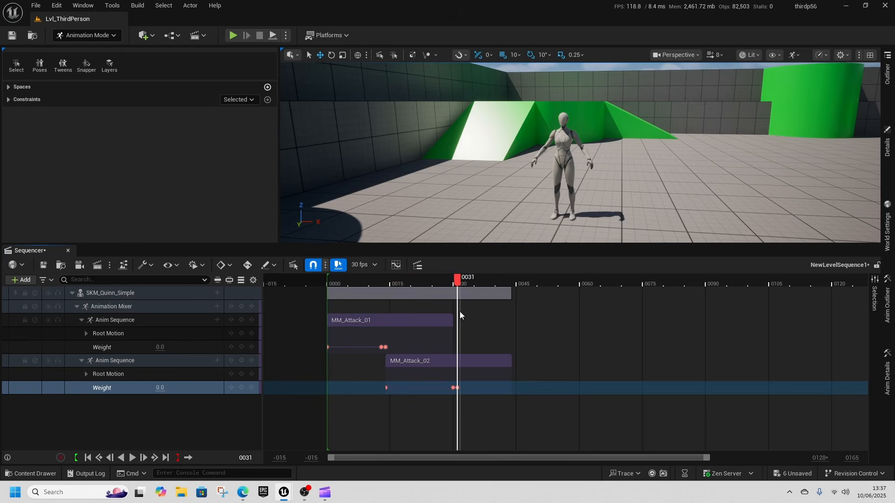
{"action": "left_click_drag", "start_coordinate": [457, 281], "coordinate": [449, 282]}
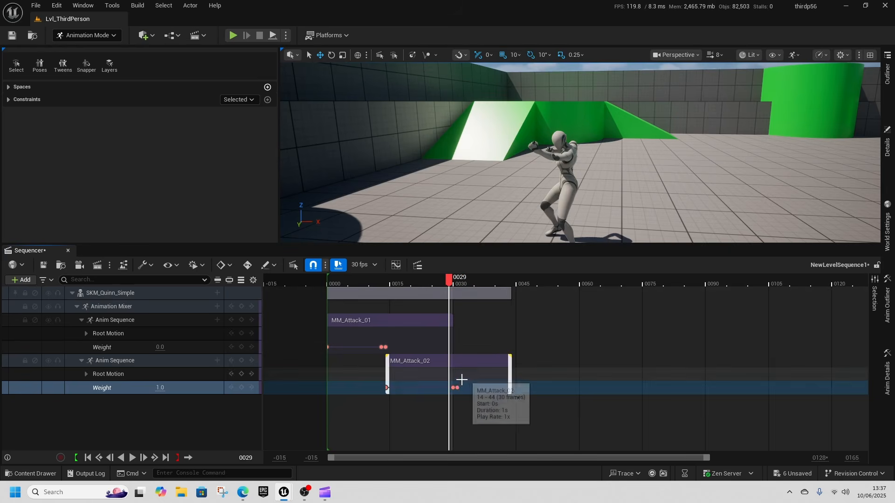
Delete MM_Attack_02's weight key at frame 31 and scrub back through the section to frame 14.
{"action": "left_click", "coordinate": [457, 388]}
{"action": "key", "text": "Delete"}
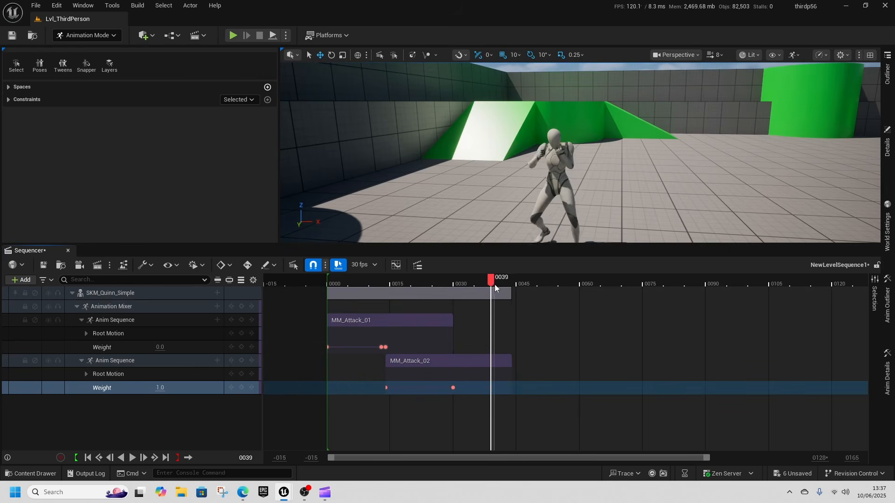
{"action": "left_click_drag", "start_coordinate": [494, 288], "coordinate": [387, 352]}
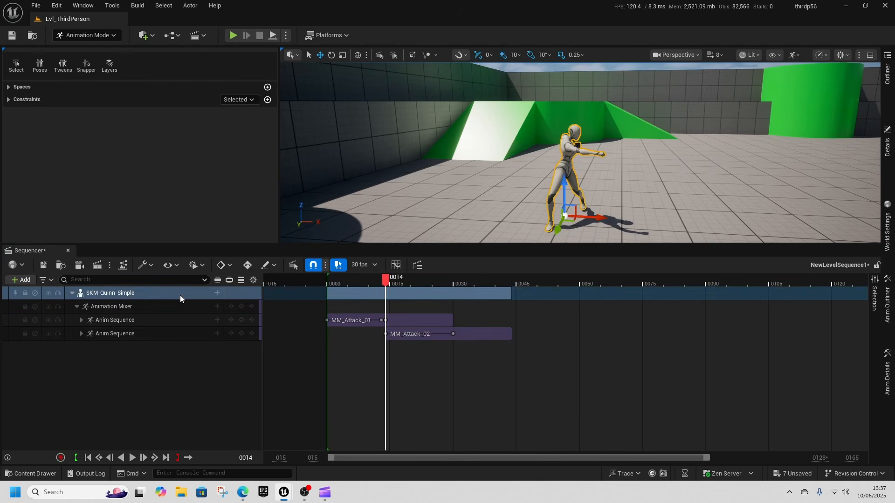
Start baking SKM_Quinn_Simple to a new animation sequence, accepting the proposed asset name.
{"action": "right_click", "coordinate": [181, 295]}
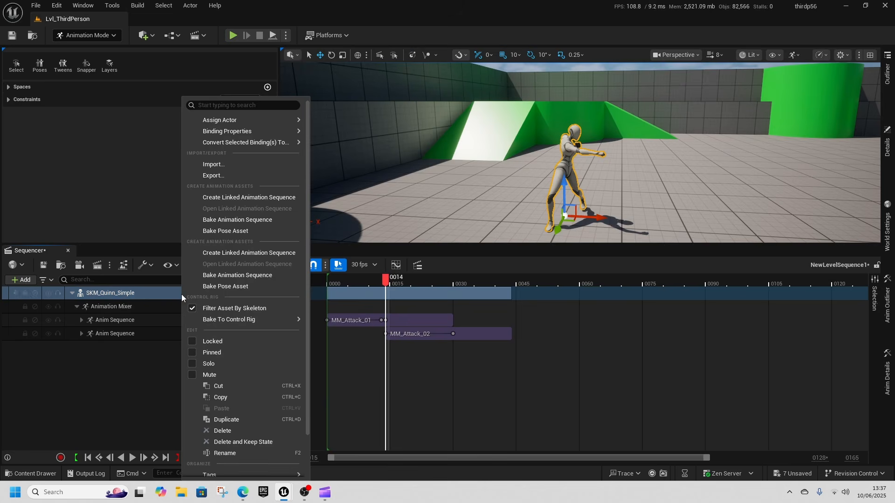
{"action": "left_click", "coordinate": [242, 286]}
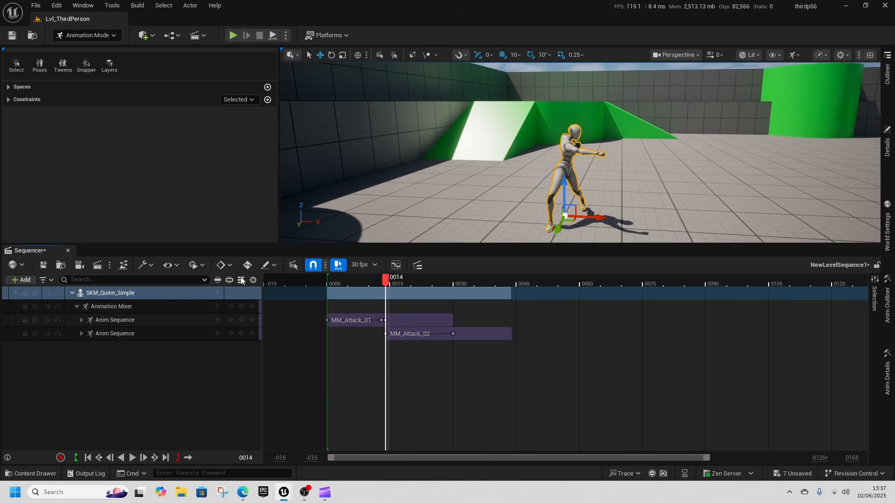
{"action": "left_click", "coordinate": [486, 345]}
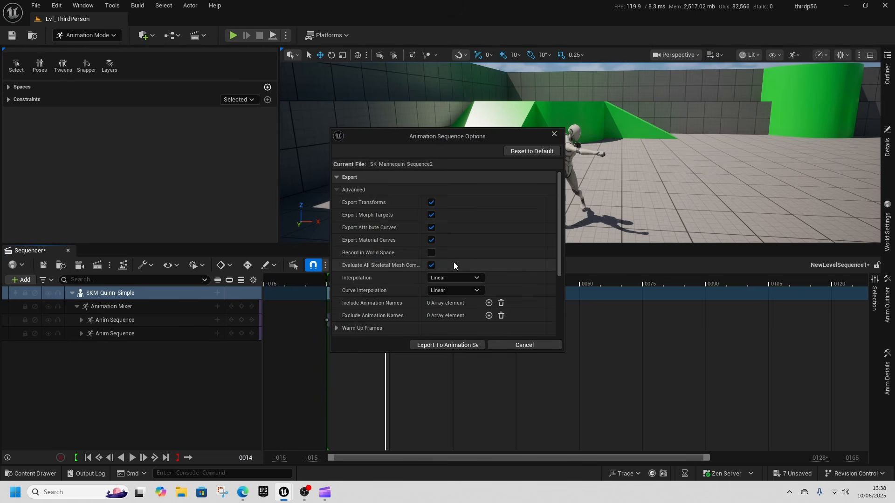
Review the animation sequence export options and enable a custom time range for the bake.
{"action": "scroll", "coordinate": [426, 284], "scroll_direction": "down", "scroll_amount": 5}
{"action": "scroll", "coordinate": [451, 283], "scroll_direction": "up", "scroll_amount": 5}
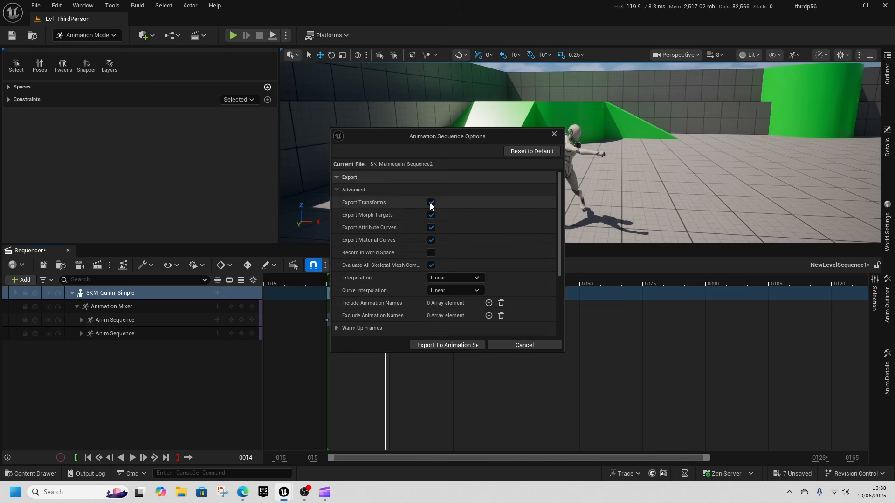
{"action": "scroll", "coordinate": [431, 278], "scroll_direction": "down", "scroll_amount": 5}
{"action": "left_click", "coordinate": [431, 280]}
{"action": "left_click", "coordinate": [341, 292]}
{"action": "scroll", "coordinate": [340, 296], "scroll_direction": "down", "scroll_amount": 1}
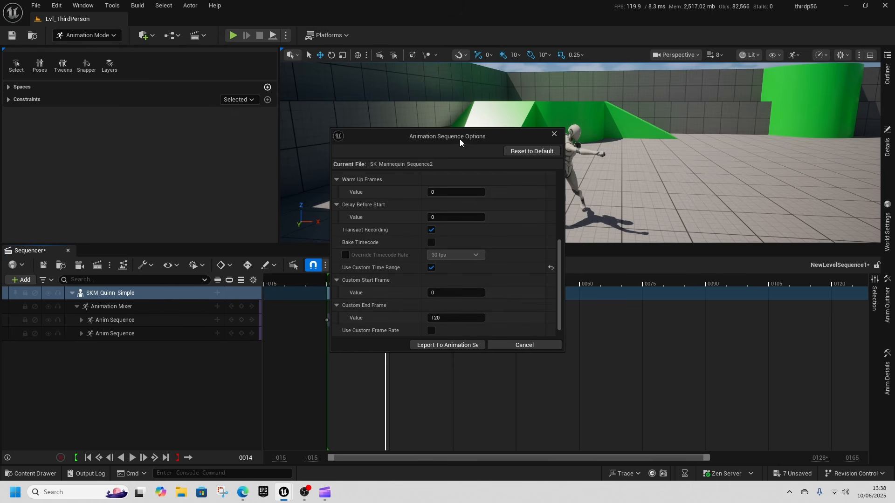
{"action": "left_click_drag", "start_coordinate": [459, 139], "coordinate": [684, 98]}
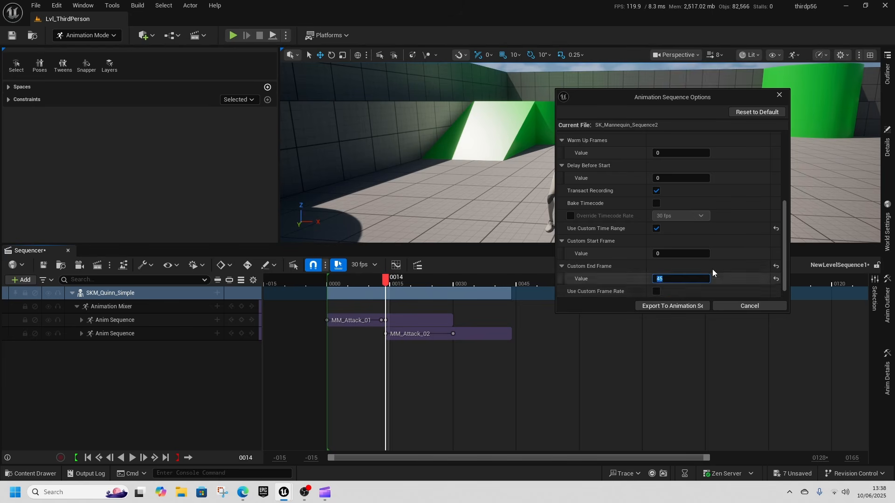
Set the custom end frame to 46 and export SK_Mannequin_Sequence2 as an animation sequence.
{"action": "scroll", "coordinate": [712, 270], "scroll_direction": "down", "scroll_amount": 1}
{"action": "type", "text": "40"}
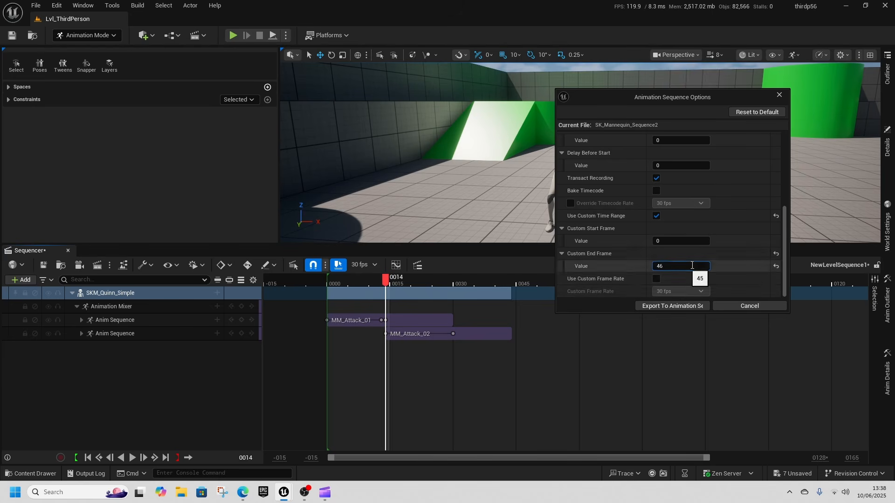
{"action": "scroll", "coordinate": [779, 200], "scroll_direction": "up", "scroll_amount": 8}
{"action": "scroll", "coordinate": [726, 169], "scroll_direction": "up", "scroll_amount": 4}
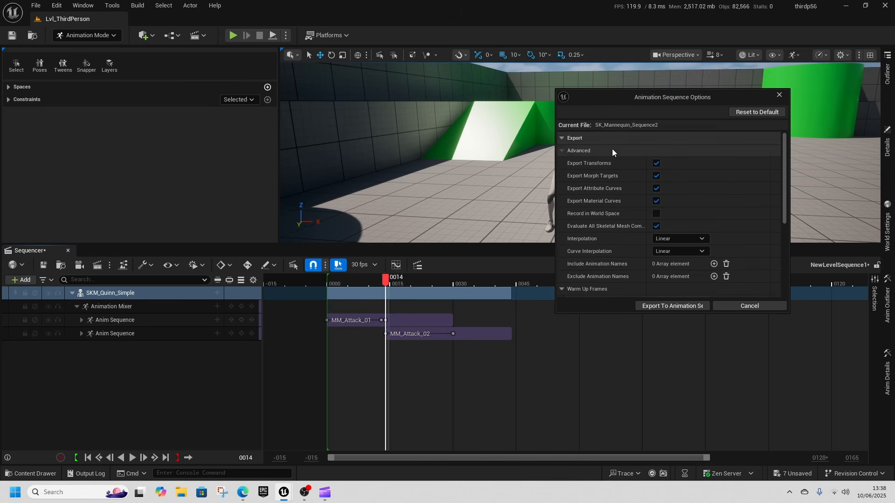
{"action": "left_click", "coordinate": [673, 307]}
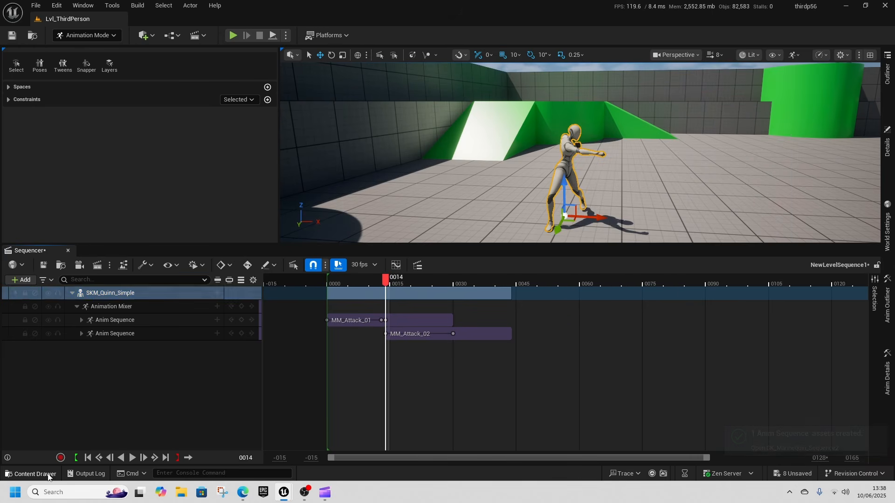
Preview the baked SK_Mannequin_Sequence2 in its editor, close it, and scrub the level sequence from frame 14 into MM_Attack_02.
{"action": "left_click", "coordinate": [31, 473]}
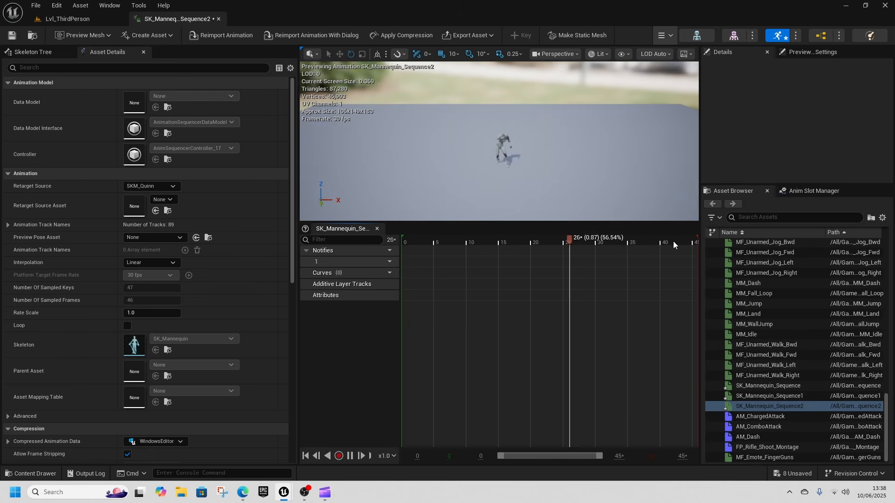
{"action": "left_click", "coordinate": [218, 19]}
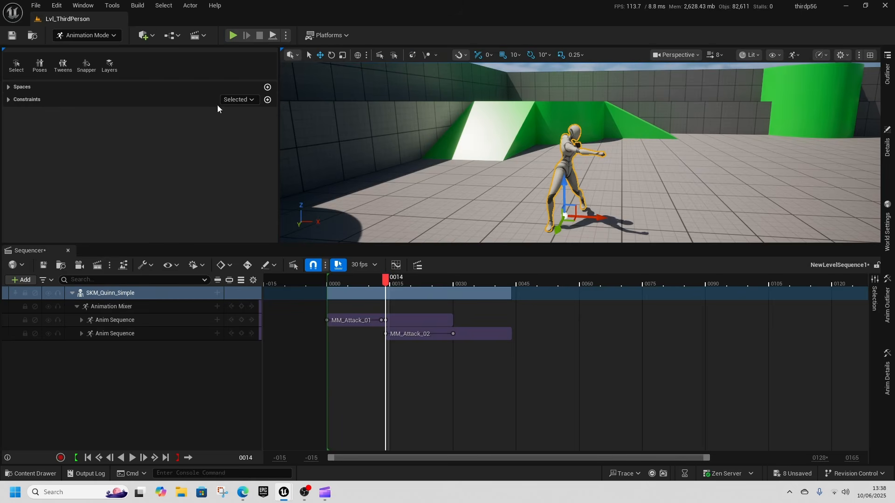
{"action": "left_click_drag", "start_coordinate": [386, 280], "coordinate": [443, 309]}
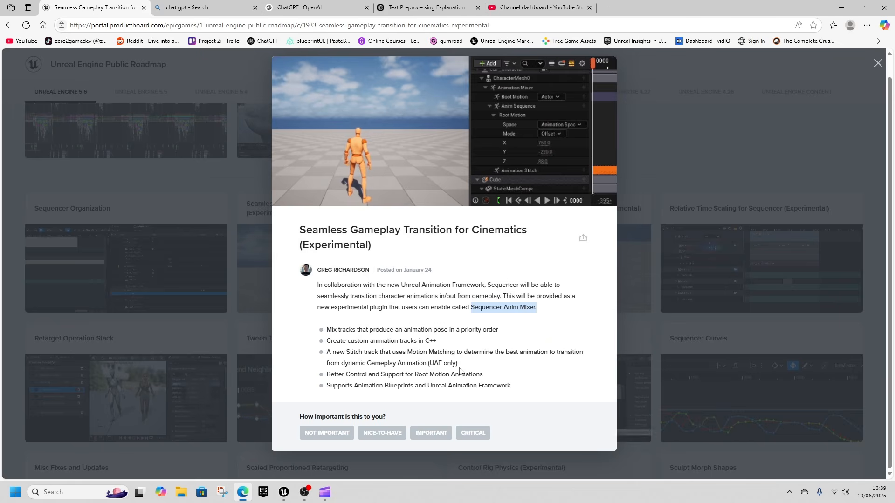
Switch to the Unreal Engine Public Roadmap page in Edge and examine the Stitch track bullet about Motion Matching.
{"action": "left_click_drag", "start_coordinate": [406, 353], "coordinate": [511, 370]}
{"action": "left_click", "coordinate": [511, 367]}
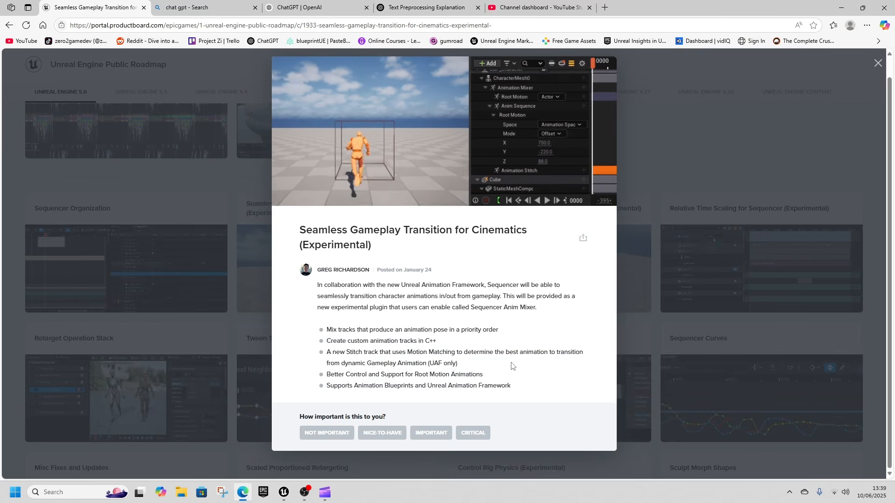